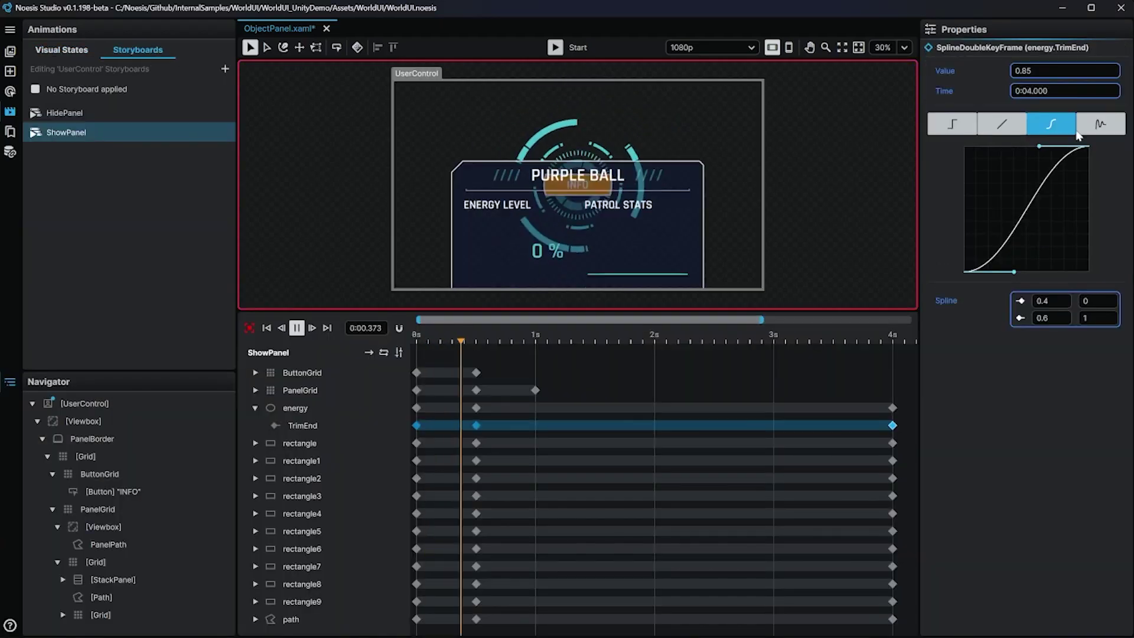
# - Set the energy TrimEnd keyframe's easing function to Power Out
pyautogui.click(1080, 130)
pyautogui.click(1039, 301)
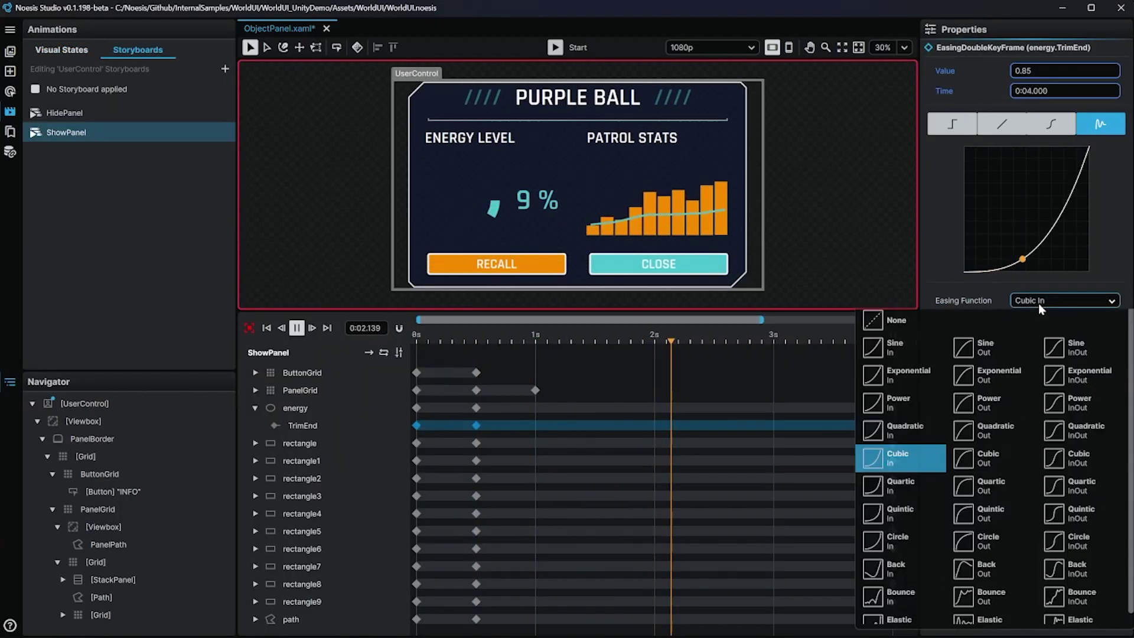
pyautogui.click(1012, 410)
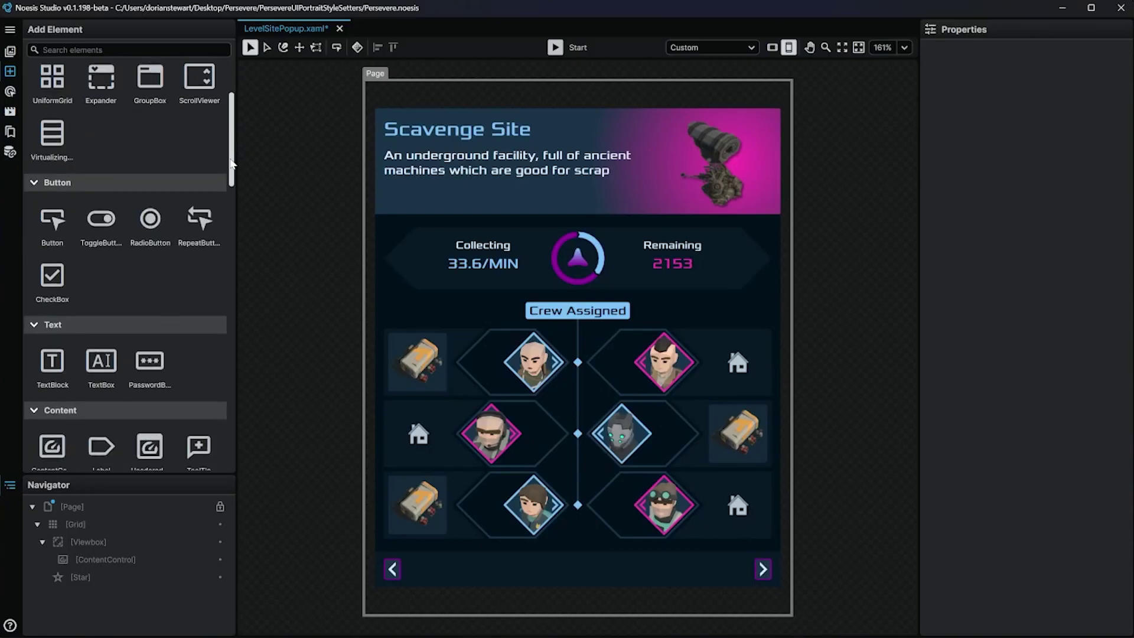
pyautogui.scroll(-5, 237, 289)
pyautogui.scroll(-5, 236, 296)
# - Run the Scavenge Site popup live and set the banner image to Image2.png
pyautogui.click(555, 47)
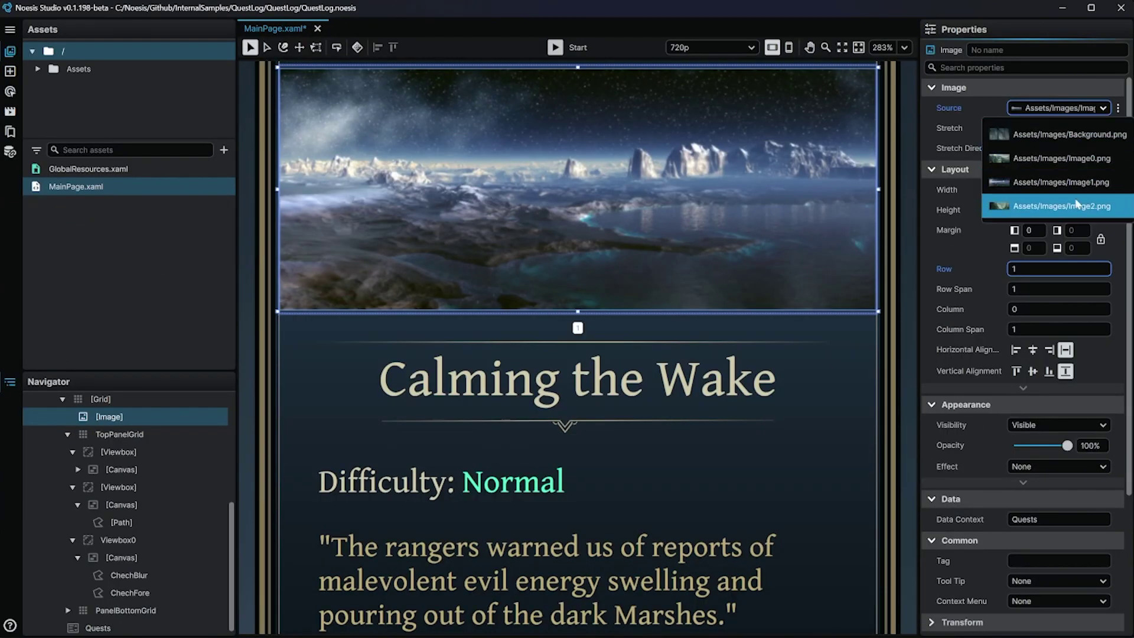
pyautogui.click(1077, 205)
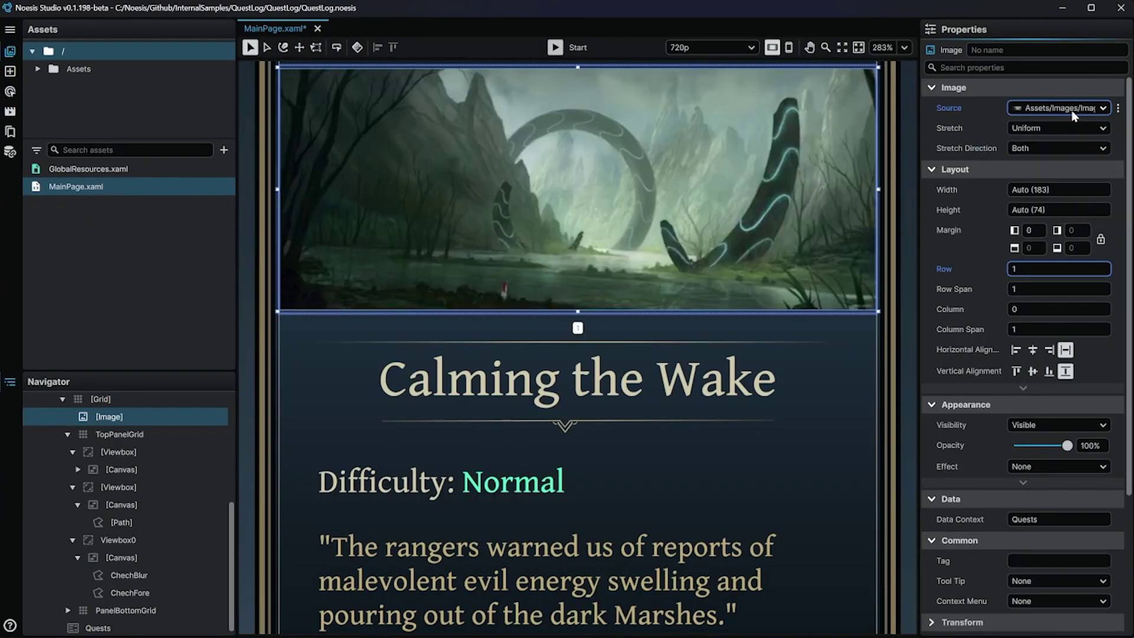
pyautogui.click(1059, 108)
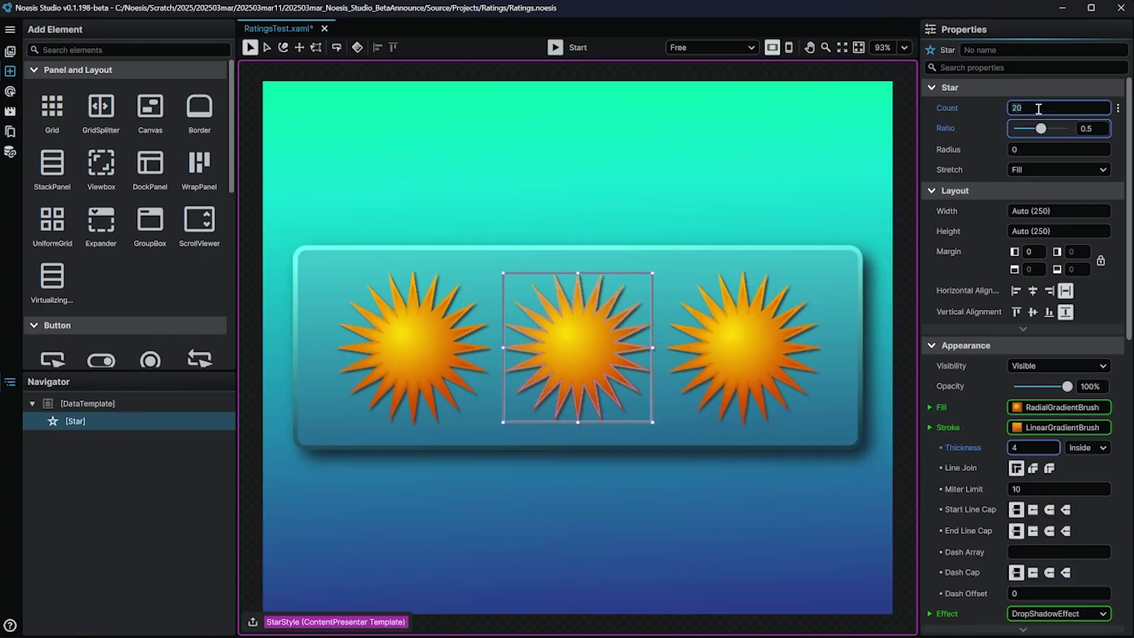
pyautogui.write('5')
# - Set the star point count to 5, then preview the button's Pressed and Disabled states
pyautogui.click(1039, 149)
pyautogui.write('4')
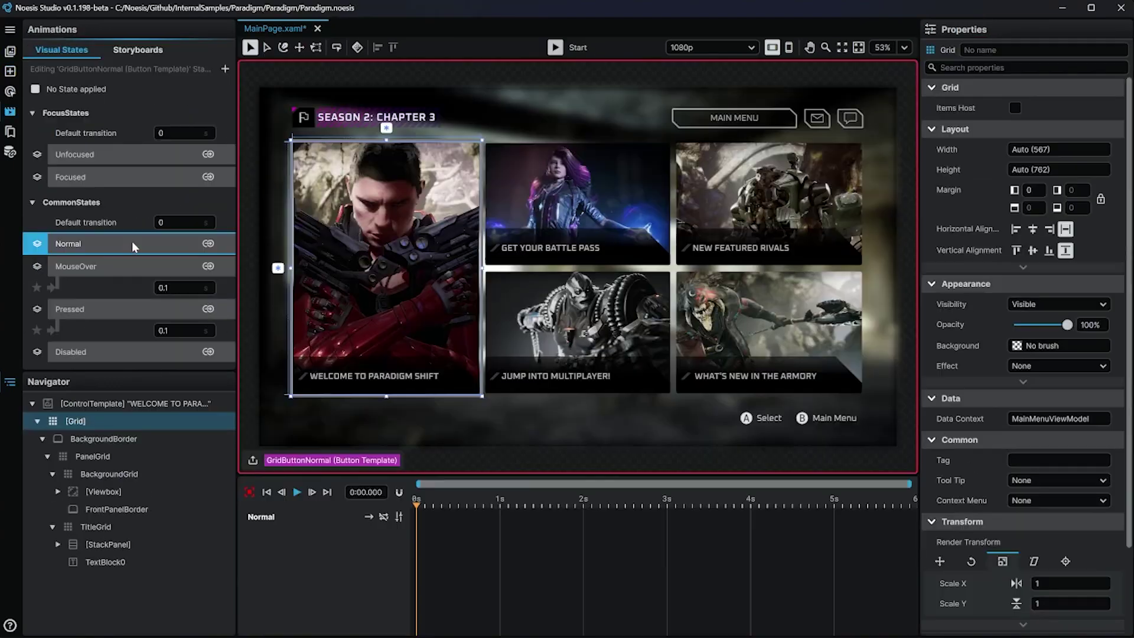
pyautogui.click(130, 308)
pyautogui.click(124, 347)
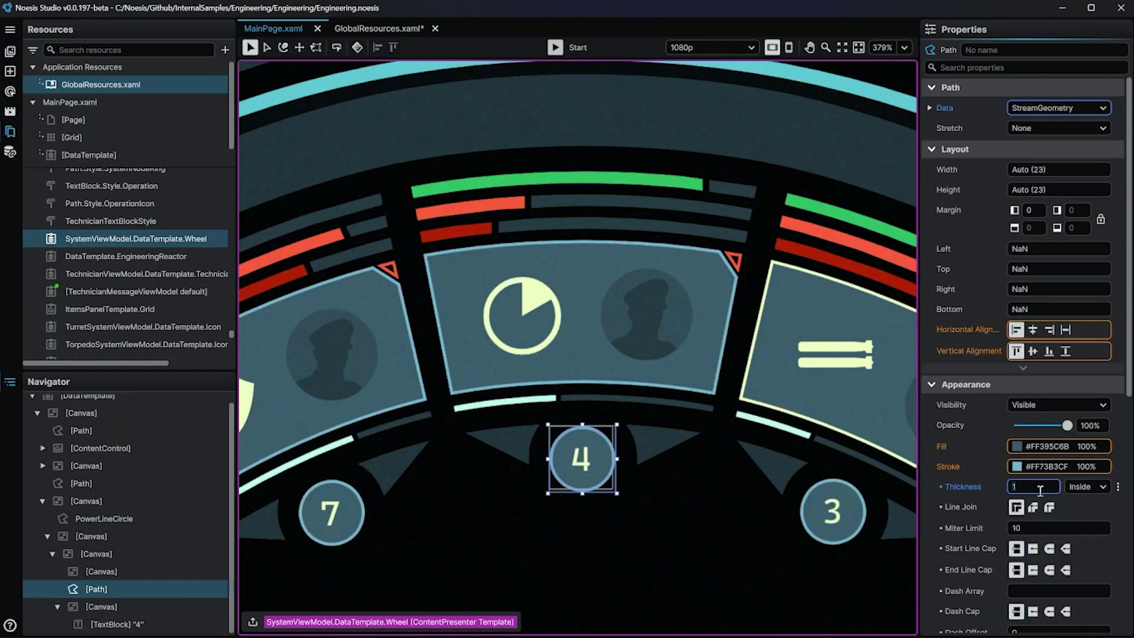
# - Colour the number-4 ring outline red and the soldier name text orange
pyautogui.click(178, 519)
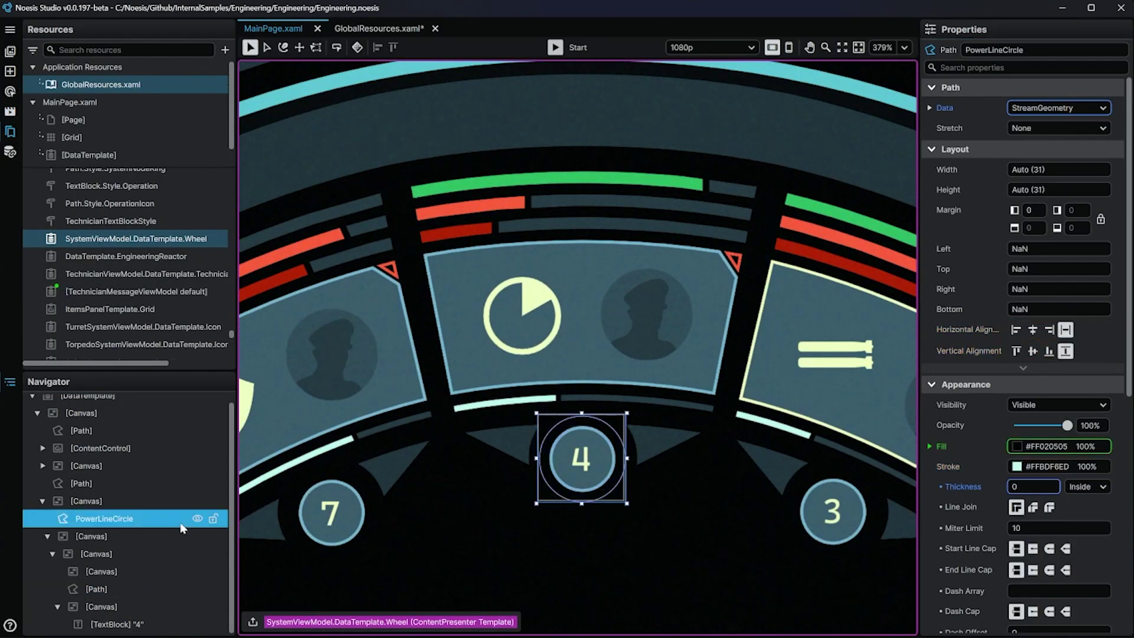
pyautogui.click(1017, 466)
pyautogui.click(849, 591)
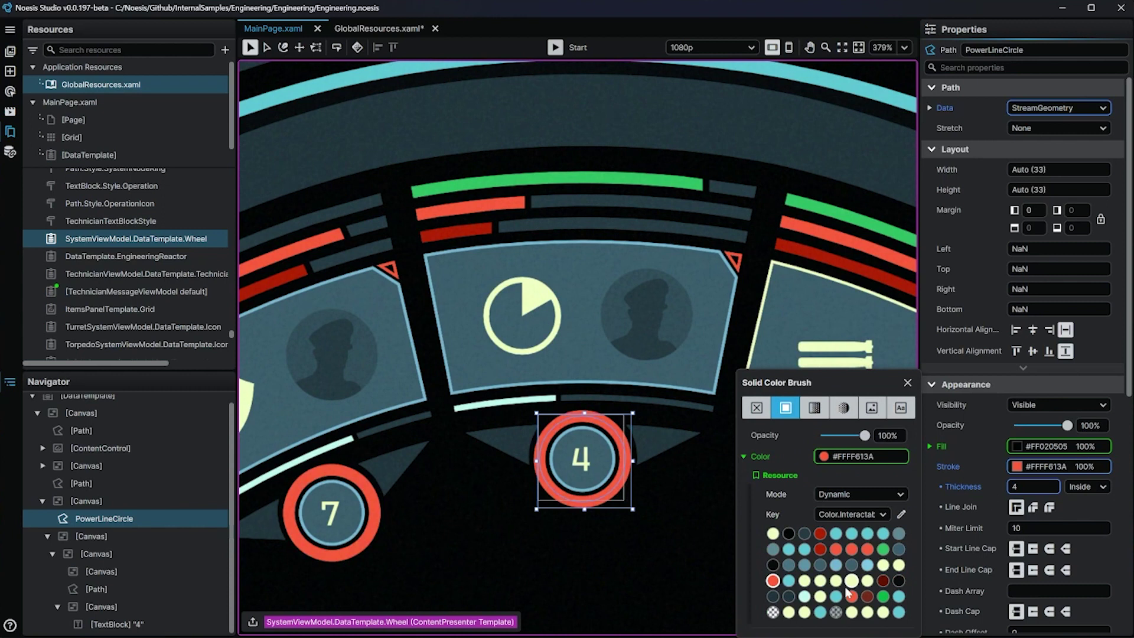
pyautogui.click(1032, 487)
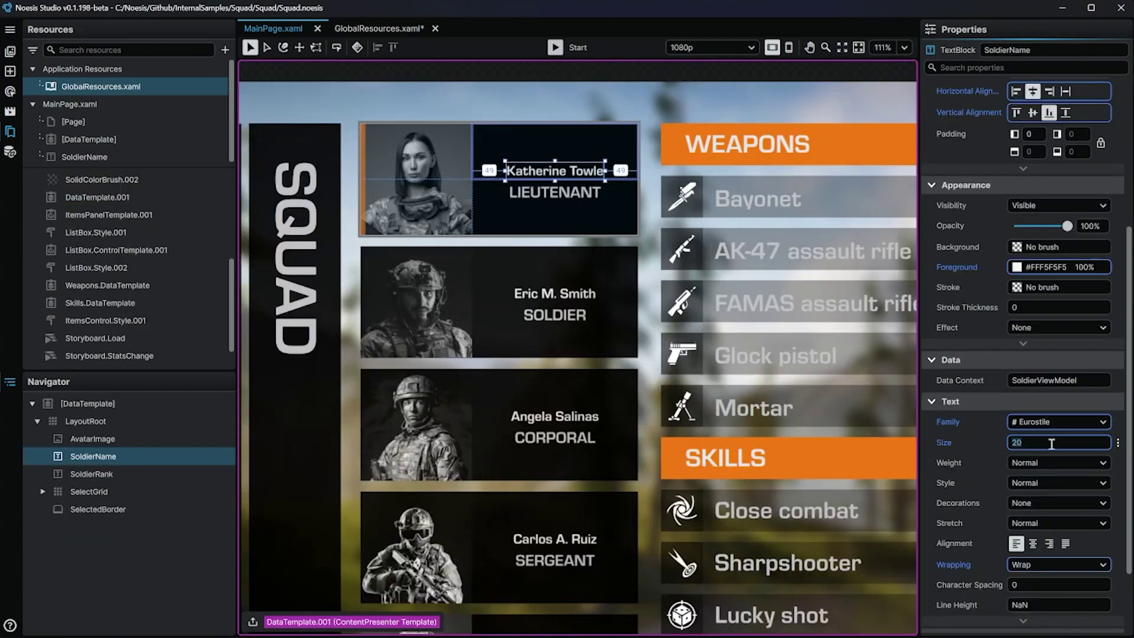
pyautogui.click(1017, 267)
pyautogui.click(766, 512)
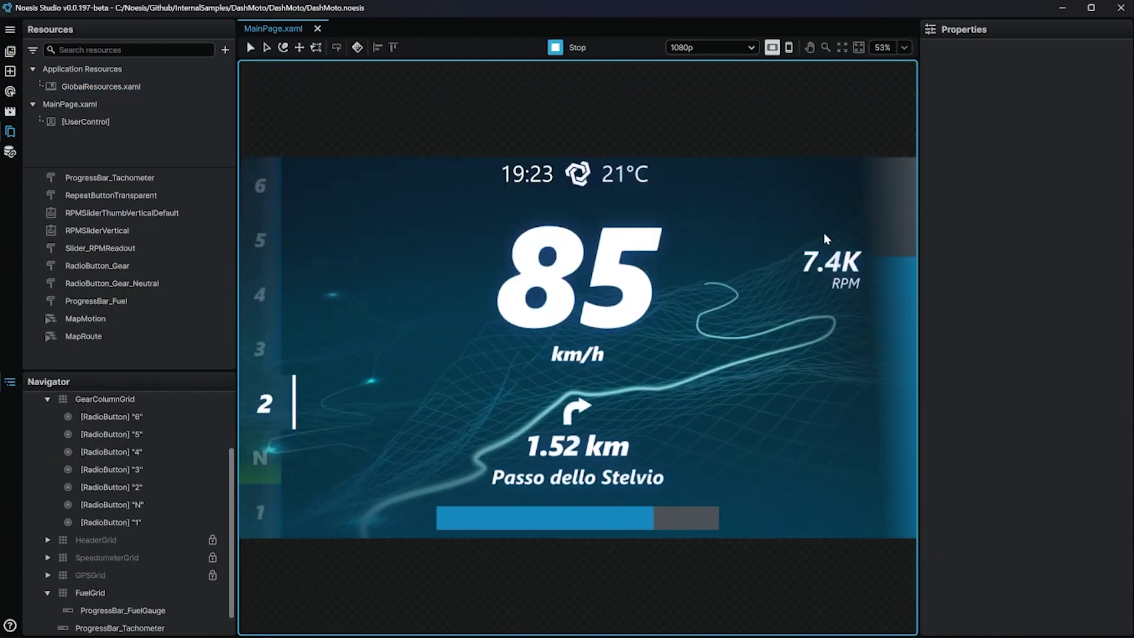
# - Drop the live RPM to about 1.4K, then give the RPM bar the Tachometer template
pyautogui.moveTo(829, 325); pyautogui.dragTo(824, 469)
pyautogui.press('F5')
pyautogui.rightClick(867, 434)
pyautogui.moveTo(906, 460)
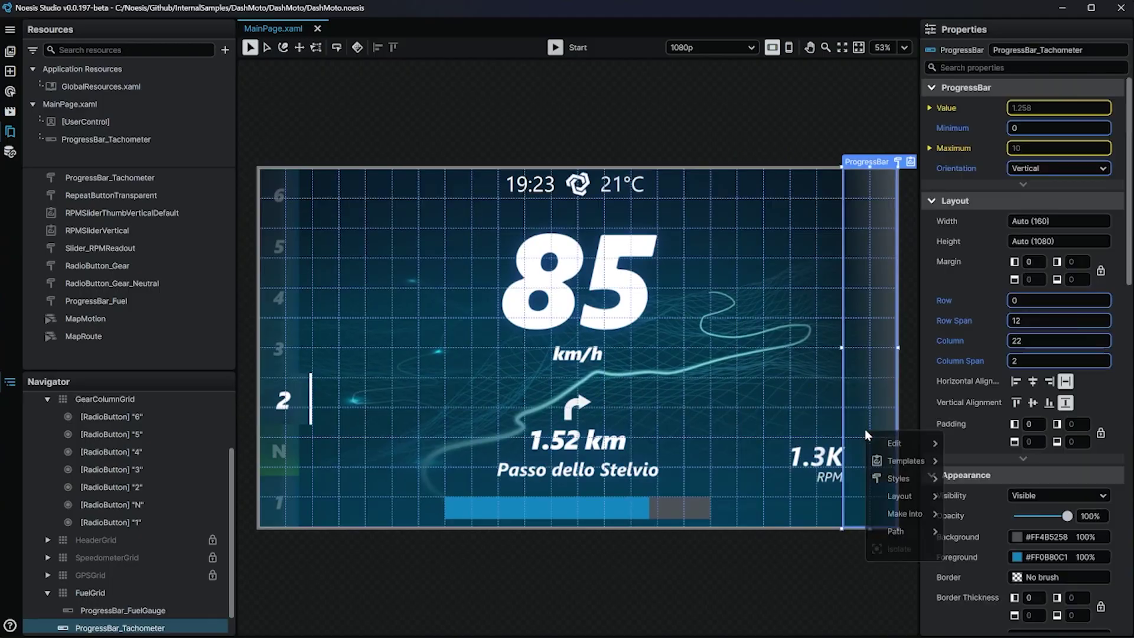
pyautogui.click(898, 555)
# - Apply the Fuel template to the fuel gauge and run the dashboard, showing ~471 km
pyautogui.click(576, 507)
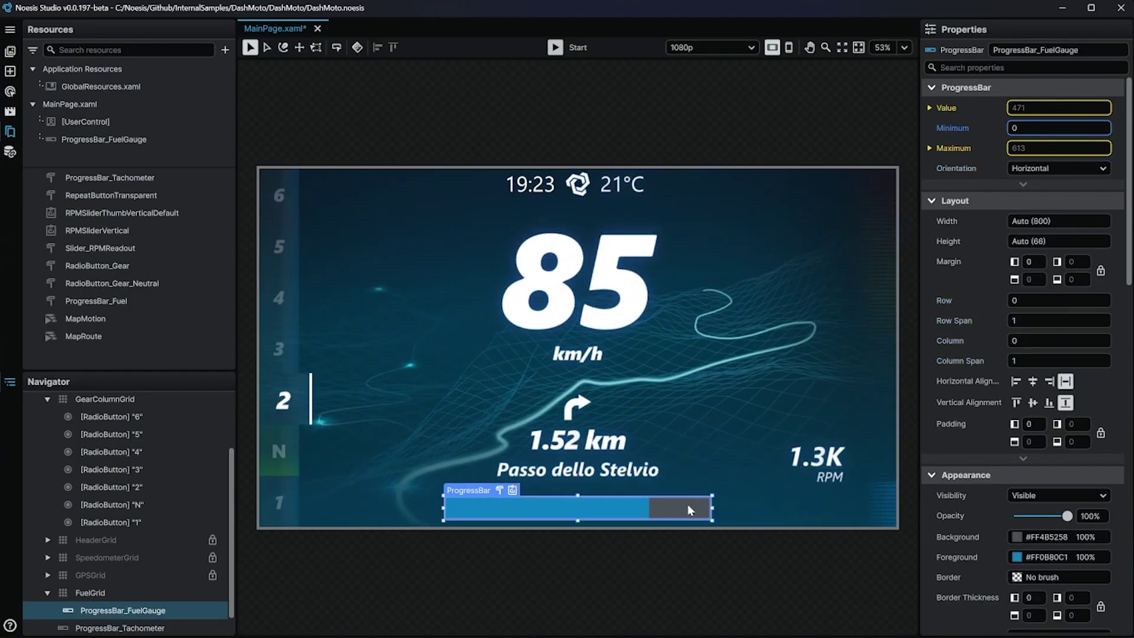
pyautogui.rightClick(684, 508)
pyautogui.click(886, 605)
pyautogui.click(556, 49)
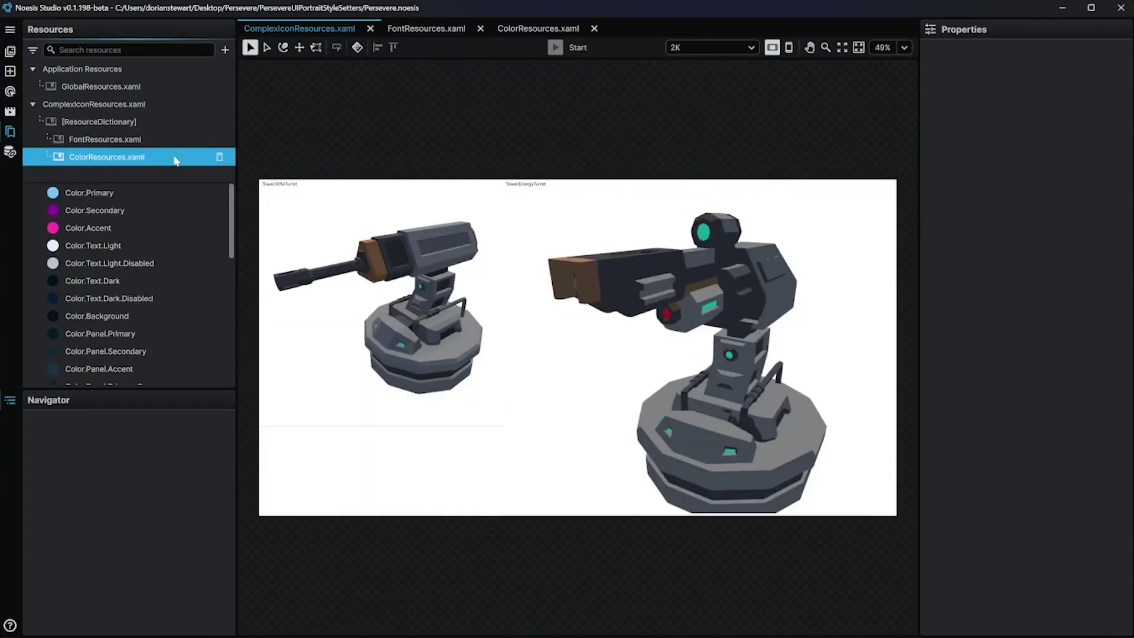
# - Fill a shape in the rifle turret icon with the dark text colour resource
pyautogui.click(172, 124)
pyautogui.doubleClick(203, 191)
pyautogui.click(664, 257)
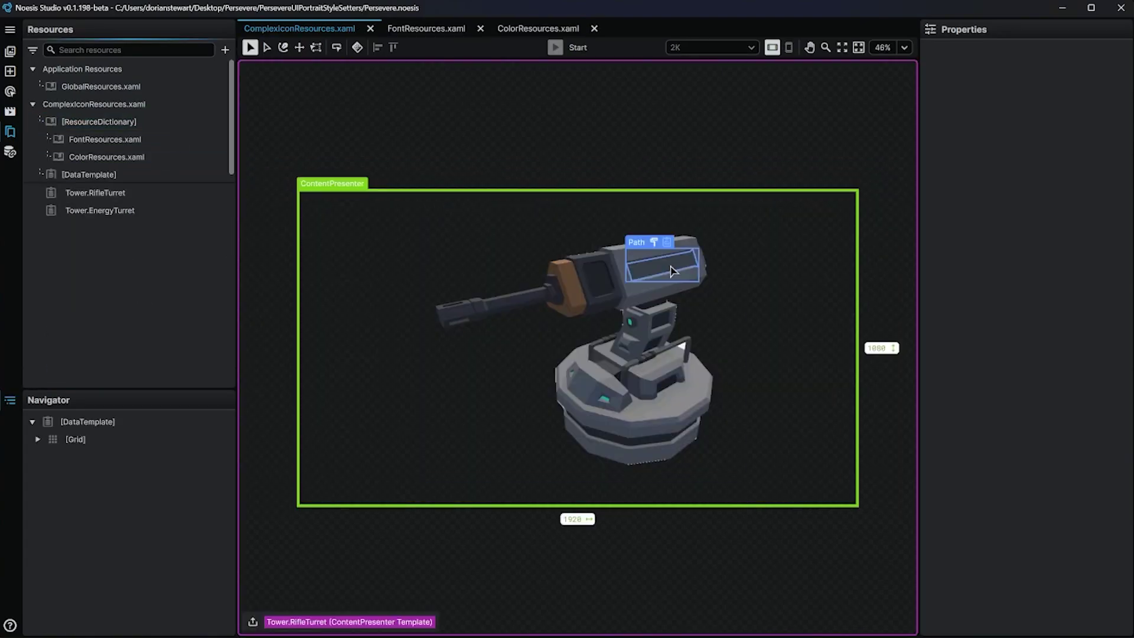
pyautogui.click(1118, 448)
pyautogui.click(1057, 559)
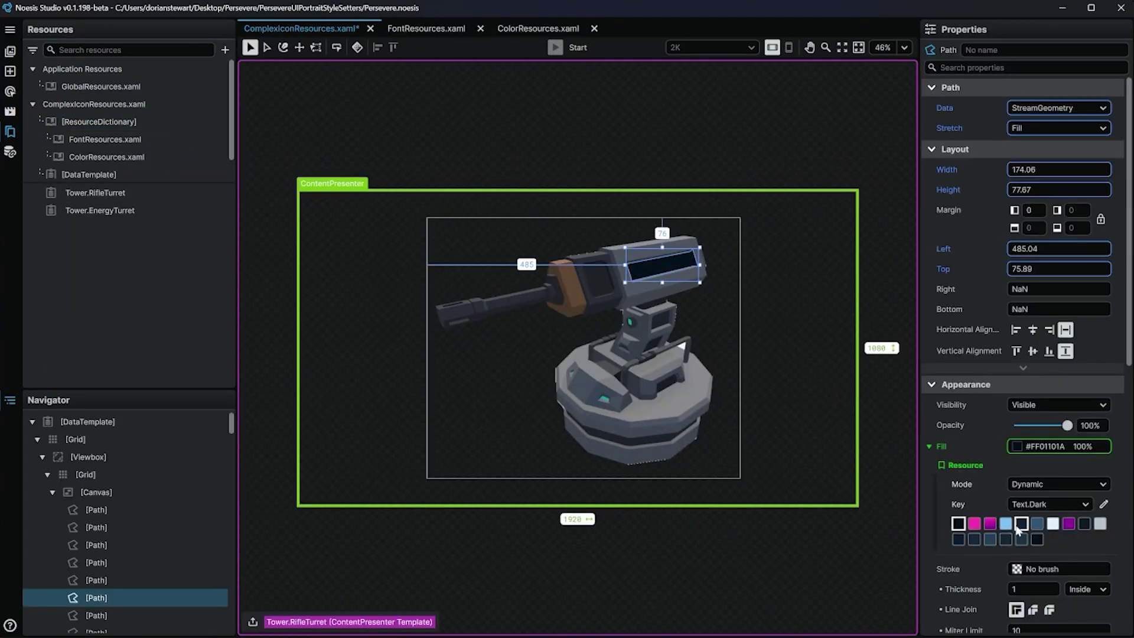
pyautogui.click(1109, 451)
pyautogui.click(1046, 555)
pyautogui.moveTo(293, 117)
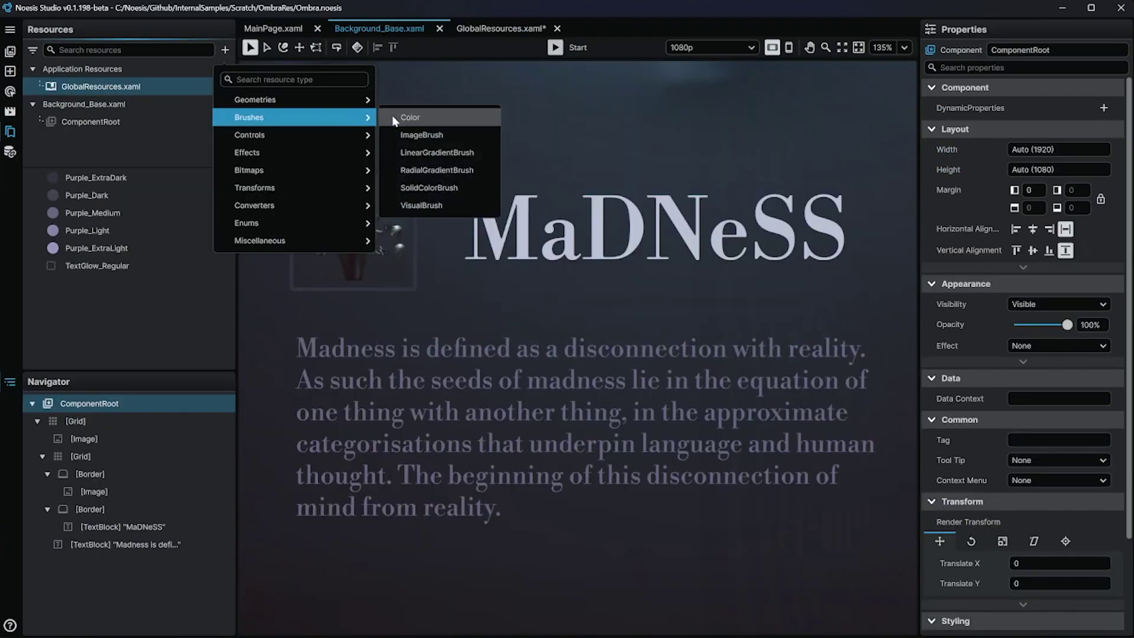
# - Create a Purple_Dark linear gradient and use it as the MaDNeSS title's border background
pyautogui.click(399, 134)
pyautogui.click(949, 360)
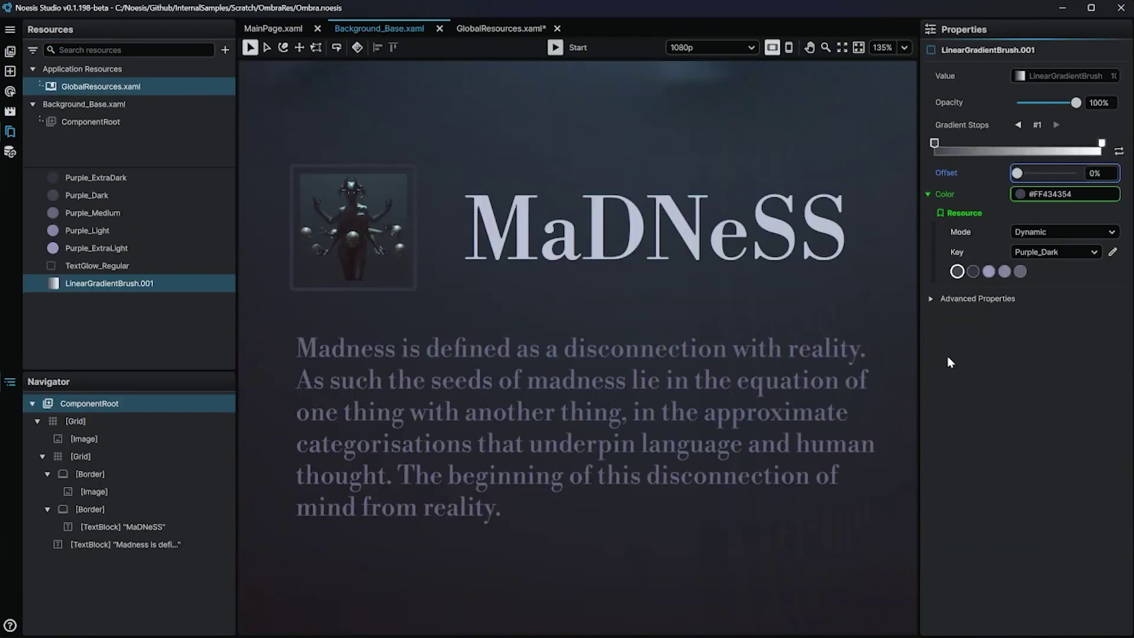
pyautogui.click(1102, 144)
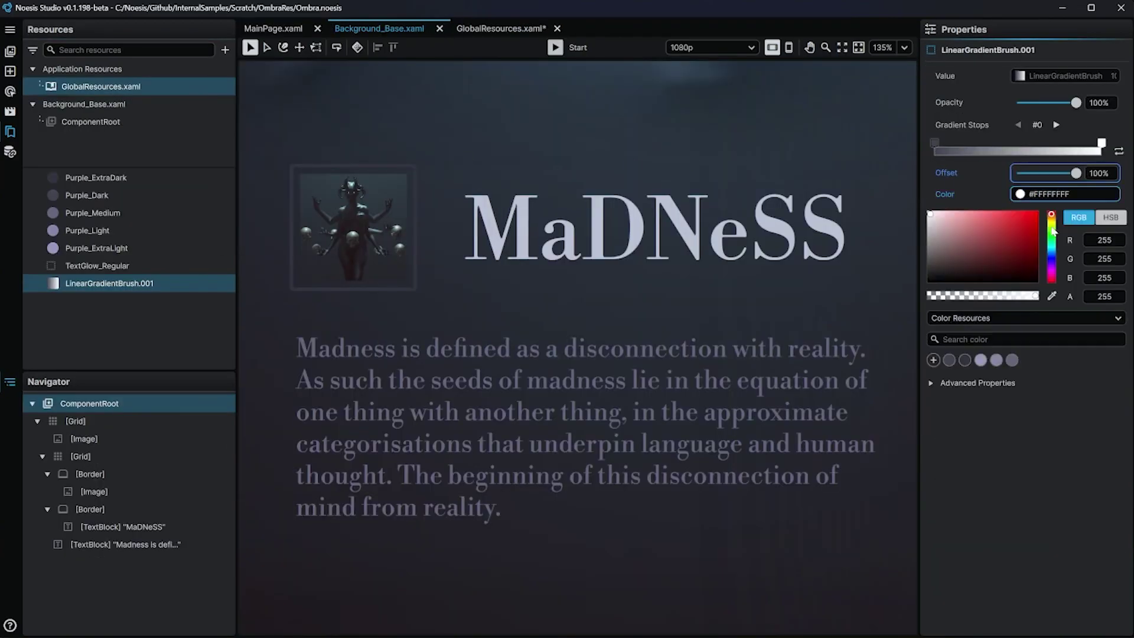
pyautogui.click(868, 238)
pyautogui.click(1117, 423)
pyautogui.click(1064, 594)
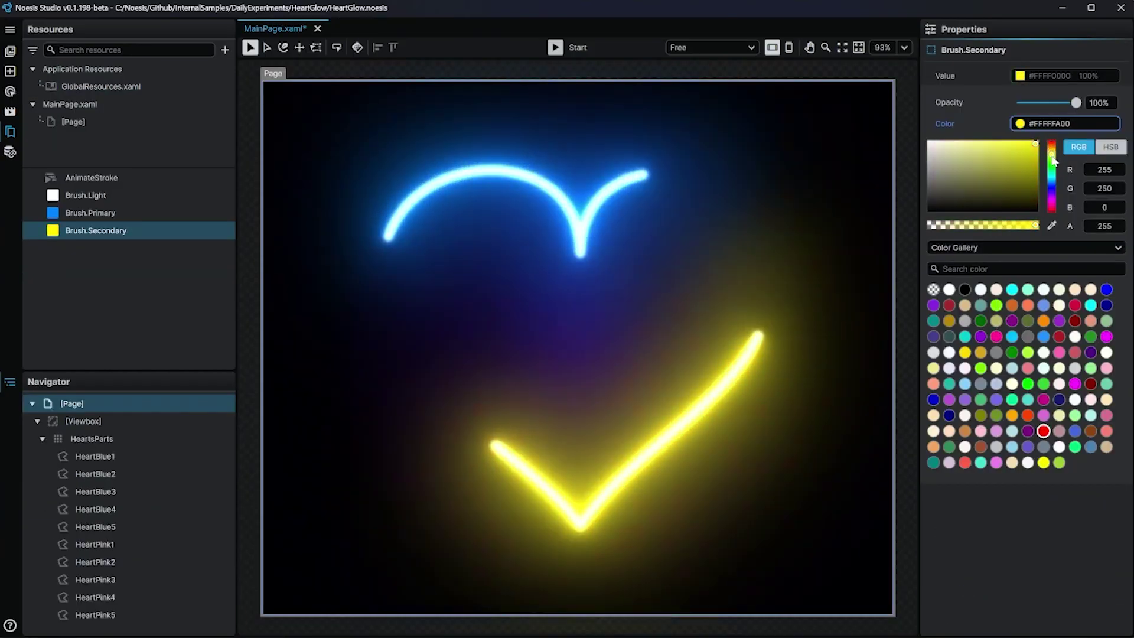
pyautogui.moveTo(1052, 158); pyautogui.dragTo(1052, 202)
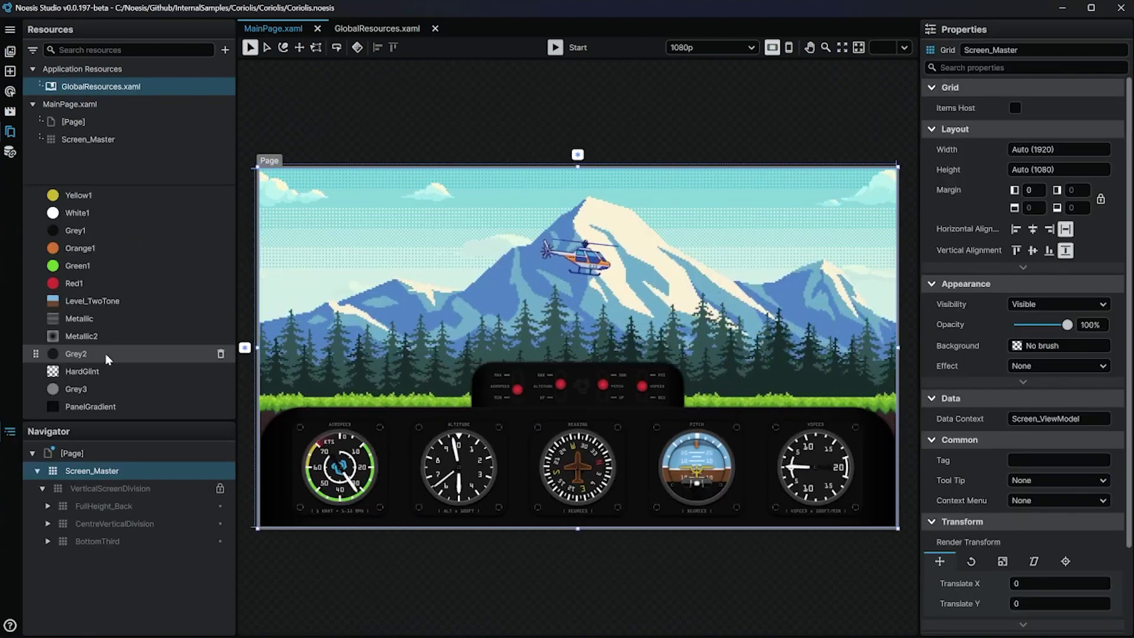
# - Recolour the shared Grey2 resource, first deep red, then cyan blue
pyautogui.click(98, 355)
pyautogui.click(1035, 131)
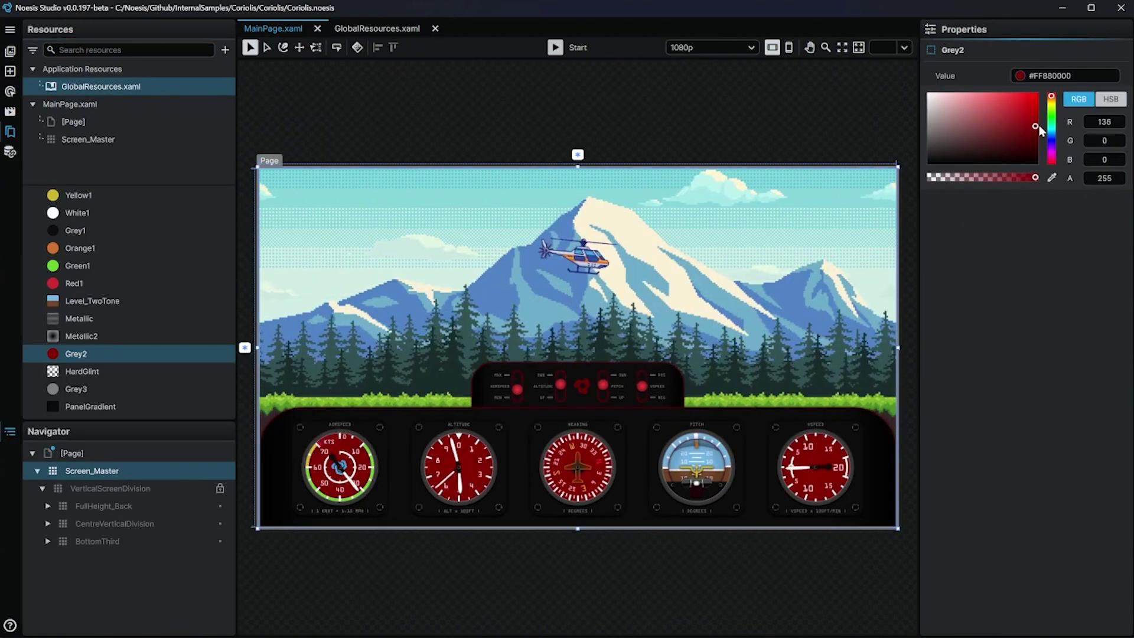
pyautogui.moveTo(1051, 133); pyautogui.dragTo(1055, 138)
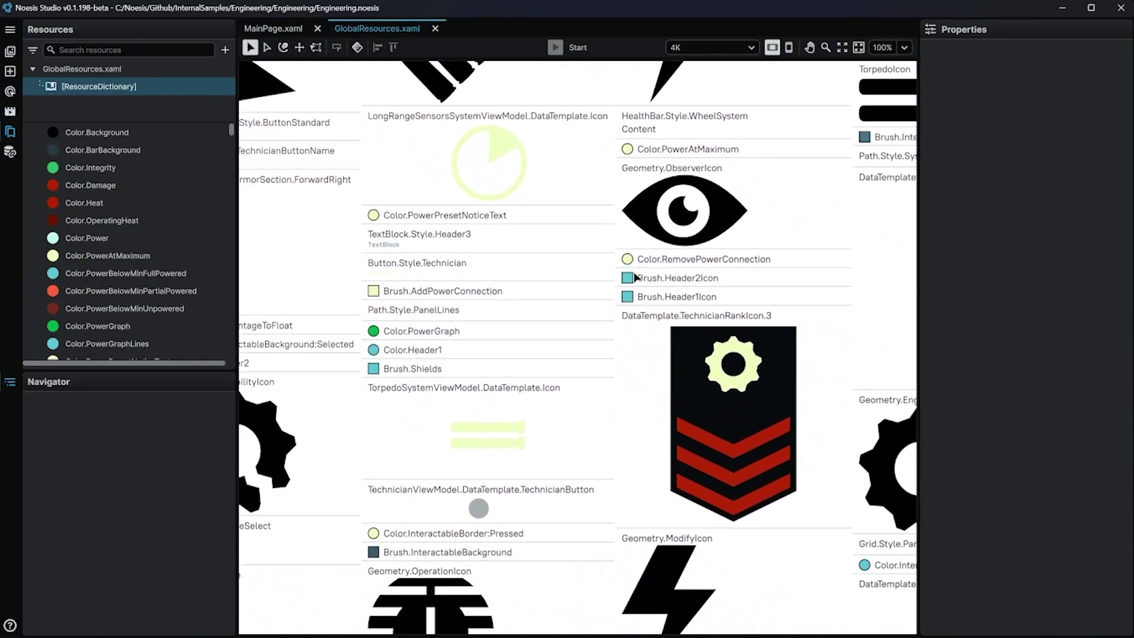
# - Pan across the farm design and bring up the trigger-type choices in the Triggers tab
pyautogui.moveTo(634, 278); pyautogui.dragTo(290, 115)
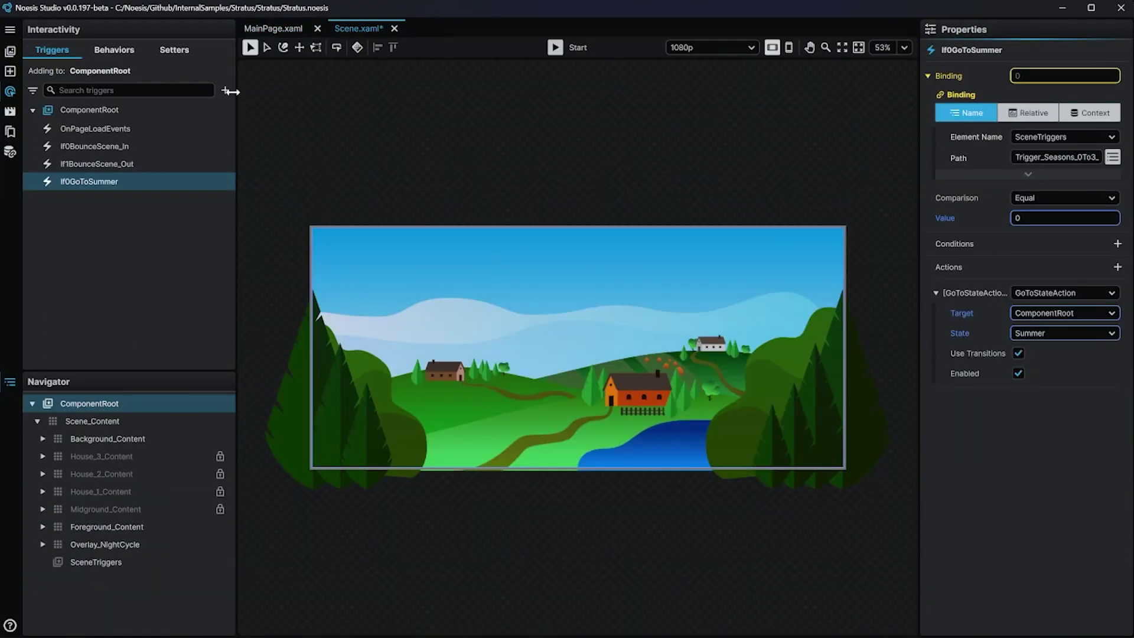
pyautogui.click(225, 90)
# - Add a DataTrigger on the scene root bound to the SceneTriggers seasons property
pyautogui.click(247, 132)
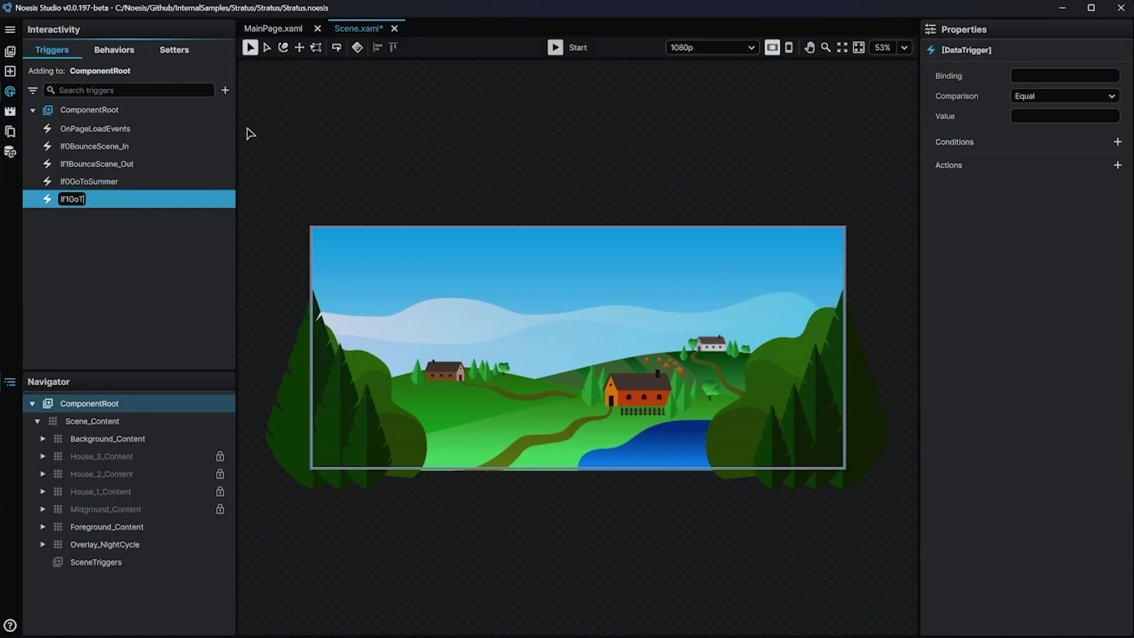
pyautogui.click(1127, 76)
pyautogui.click(1051, 122)
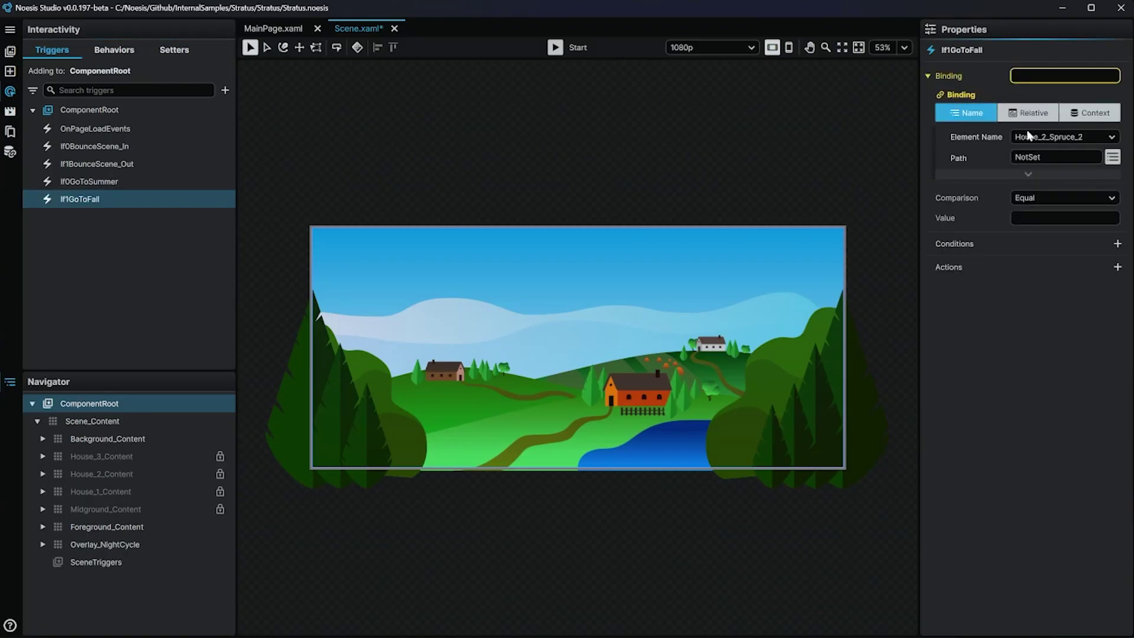
pyautogui.click(1021, 251)
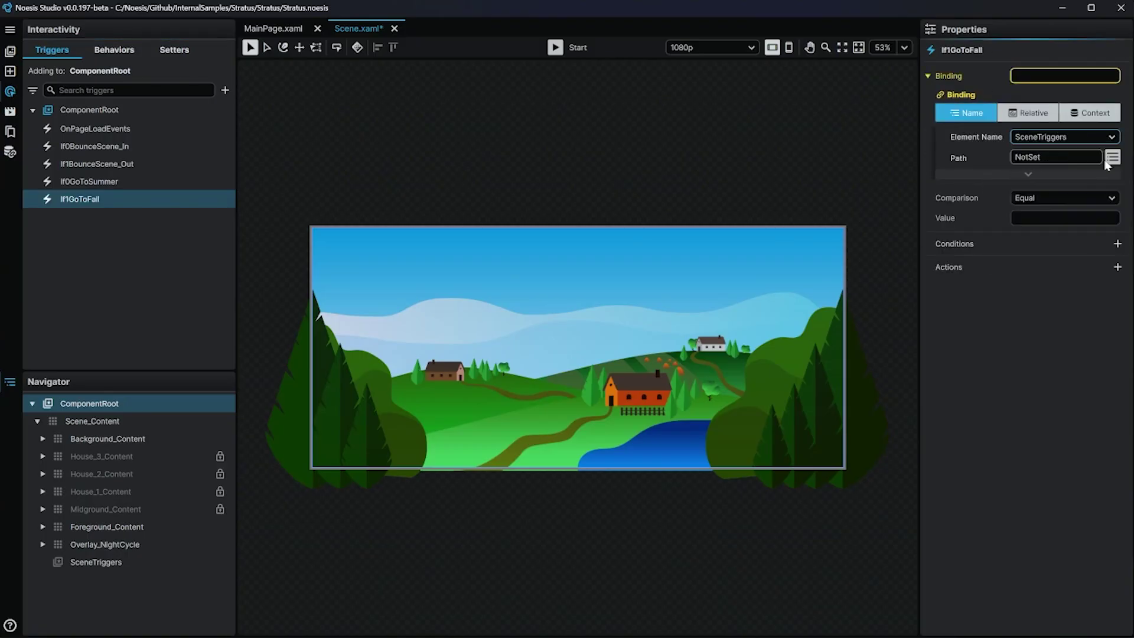
pyautogui.click(1113, 156)
pyautogui.scroll(-5, 1051, 284)
pyautogui.click(1019, 313)
pyautogui.click(1113, 156)
# - Set the trigger's comparison value and add a state-switching action targeting the root component
pyautogui.click(1091, 219)
pyautogui.write('1')
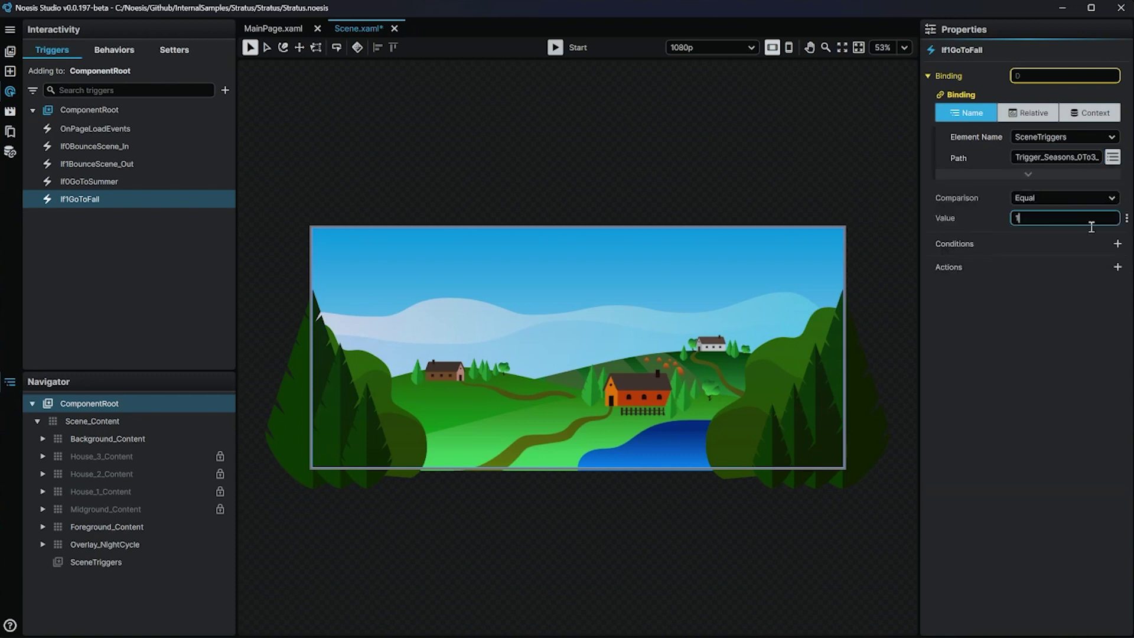
pyautogui.click(1094, 295)
pyautogui.click(1089, 319)
pyautogui.click(1063, 397)
pyautogui.click(1069, 333)
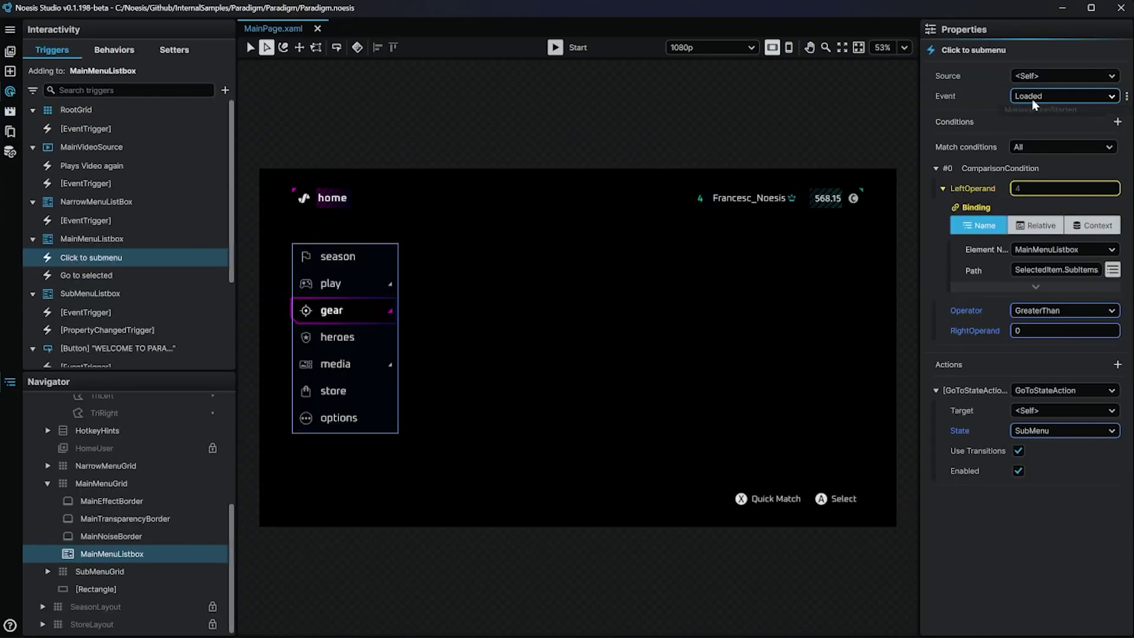
# - Set the Click to submenu trigger's Event to PreviewMouseUp and run the main menu live
pyautogui.click(1063, 96)
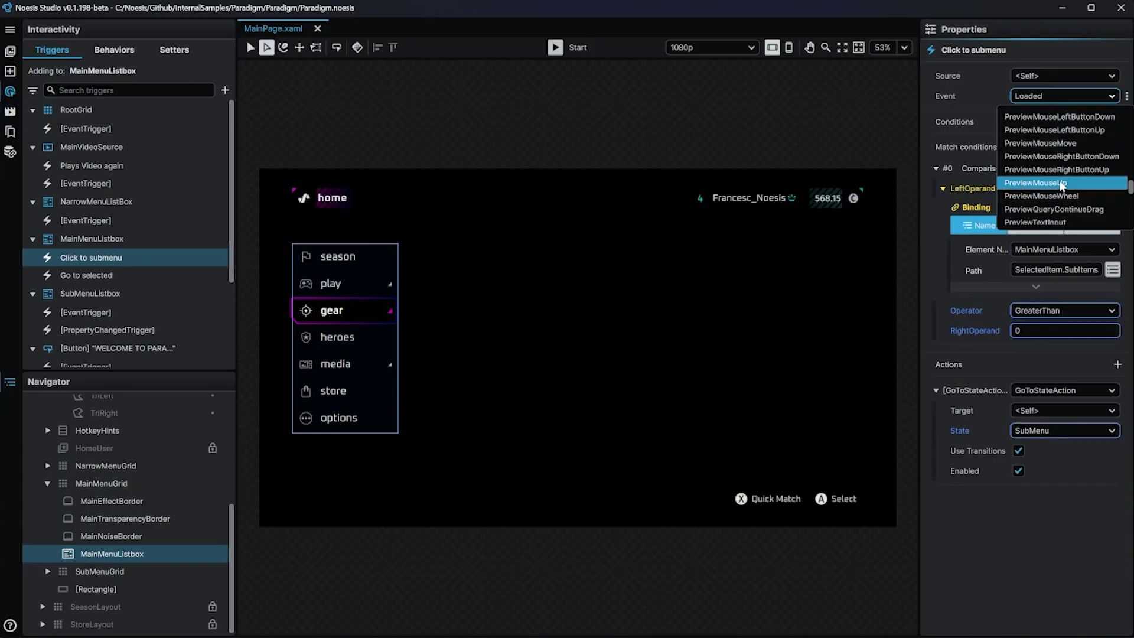
pyautogui.click(1061, 183)
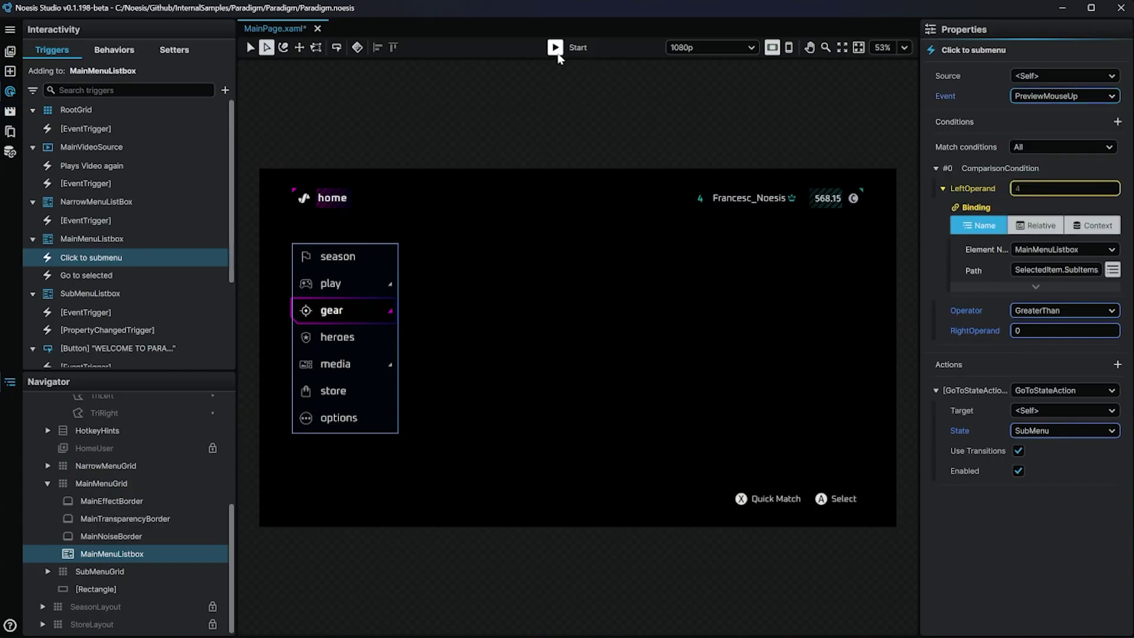
pyautogui.click(555, 48)
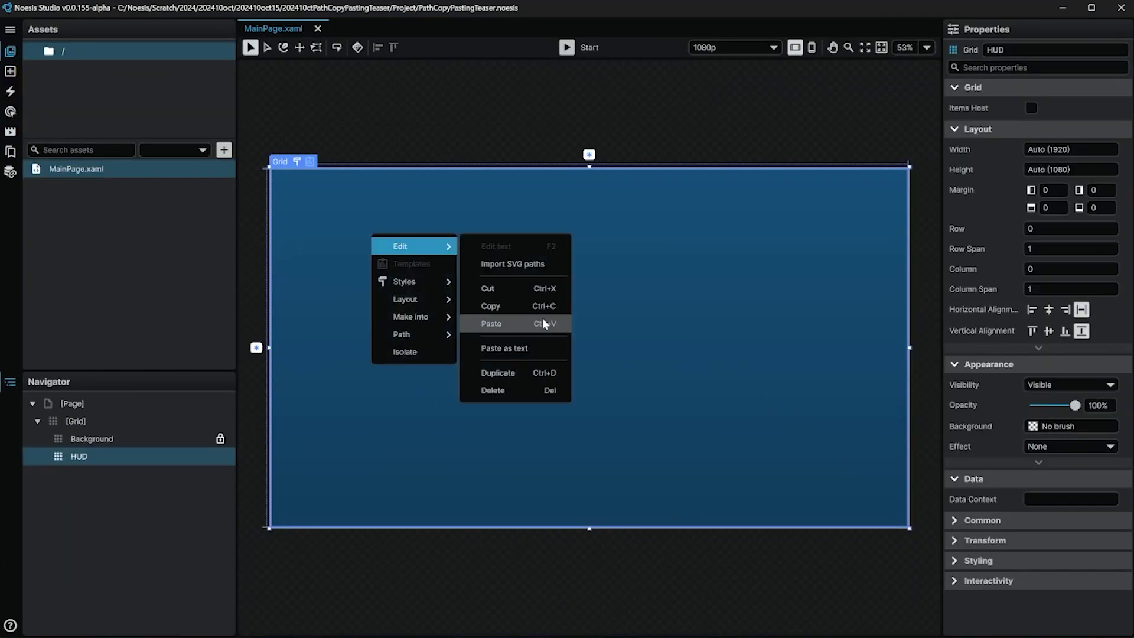
# - Paste the HUD into the 3D transformations page
pyautogui.click(543, 320)
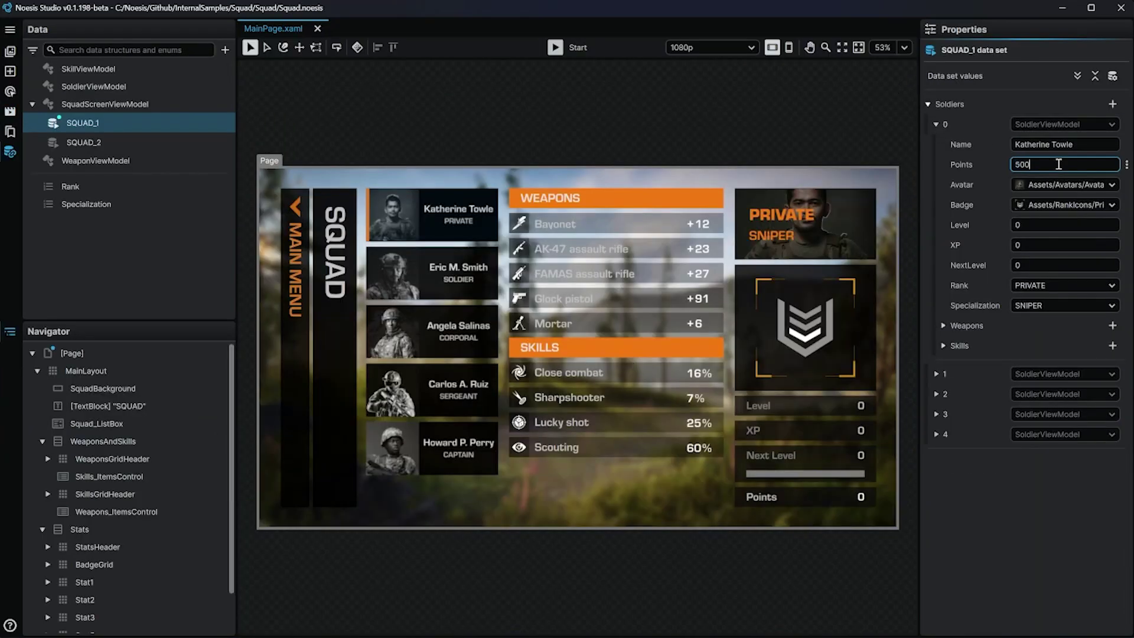
pyautogui.write('00')
# - Change soldier 0's points to 5000 and give them a new portrait and rank badge
pyautogui.click(1063, 184)
pyautogui.click(1063, 284)
pyautogui.click(1064, 205)
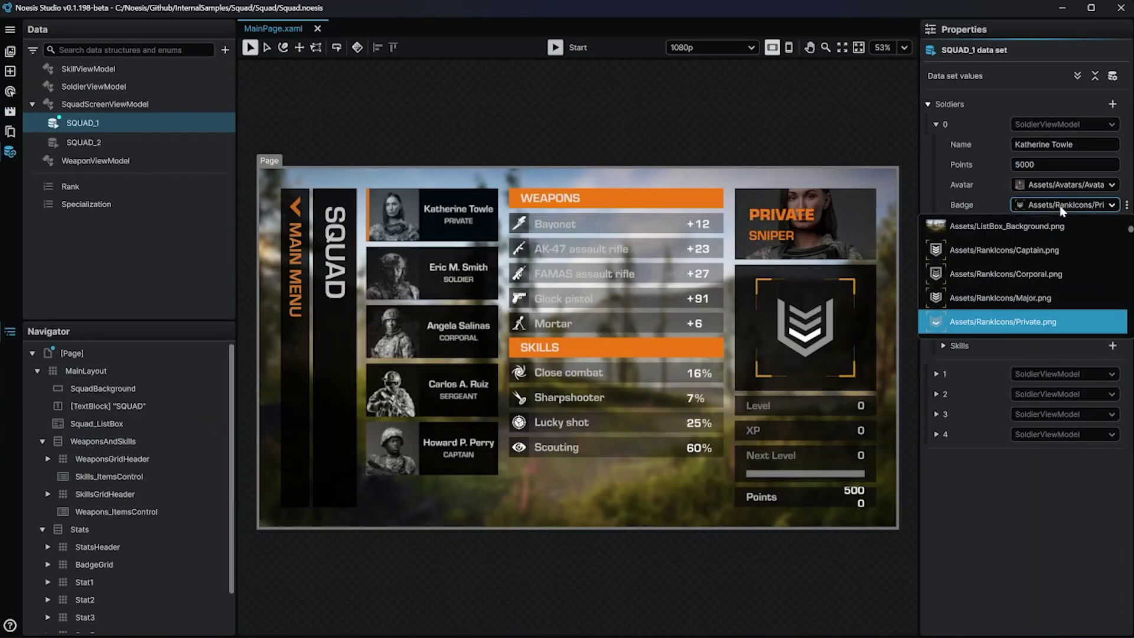
pyautogui.click(1064, 293)
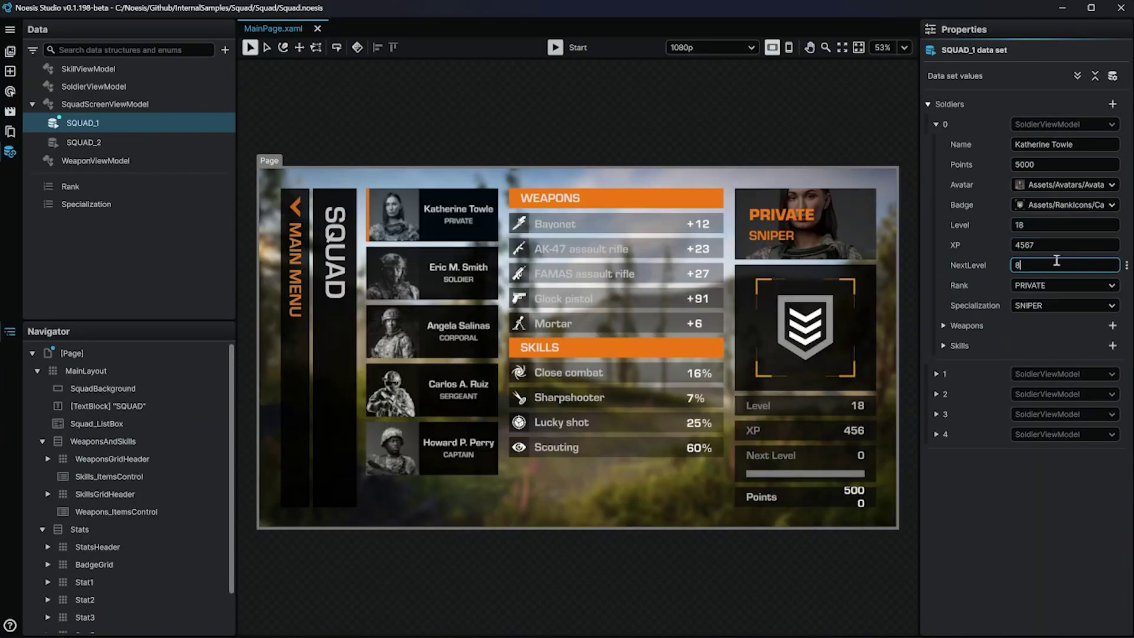
# - Set soldier 0's specialization to ENGINEER and choose a new icon for weapon 0
pyautogui.click(1052, 366)
pyautogui.click(944, 325)
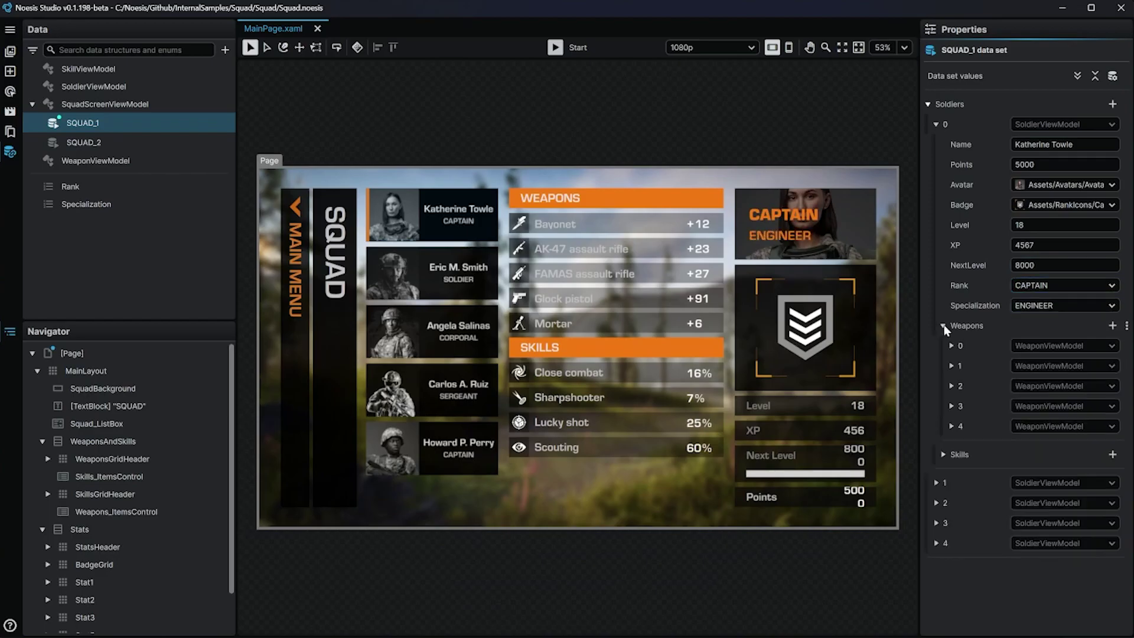
pyautogui.click(951, 346)
pyautogui.click(1064, 365)
pyautogui.click(1042, 399)
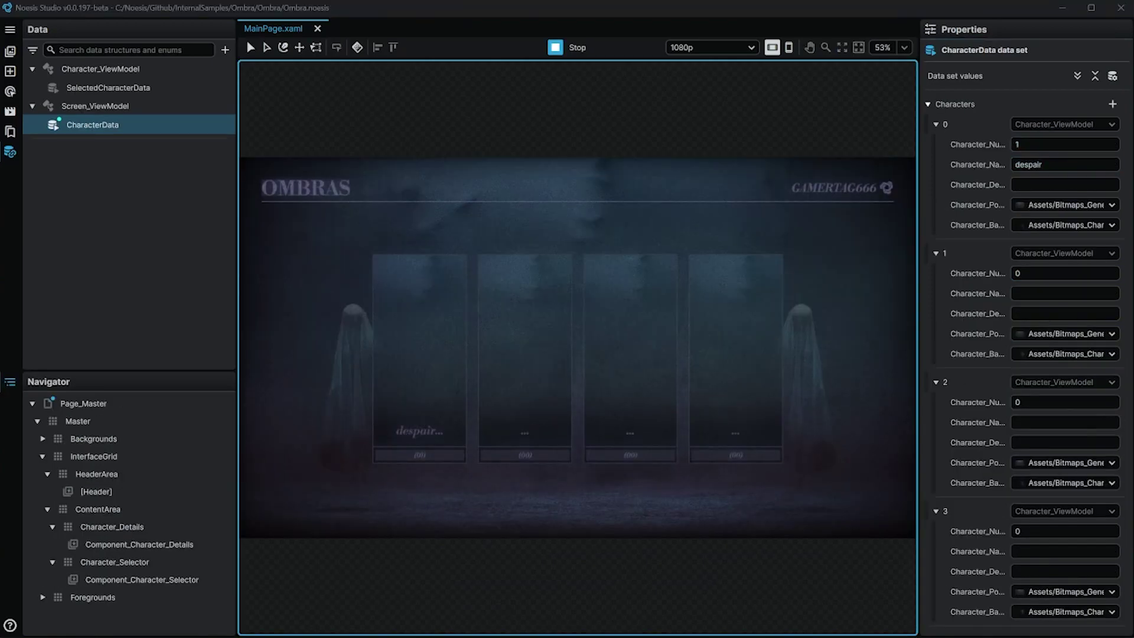
# - Paste despair's lyrics, change its portrait, and edit the second character's number and name
pyautogui.hotkey('ctrl', 'v')
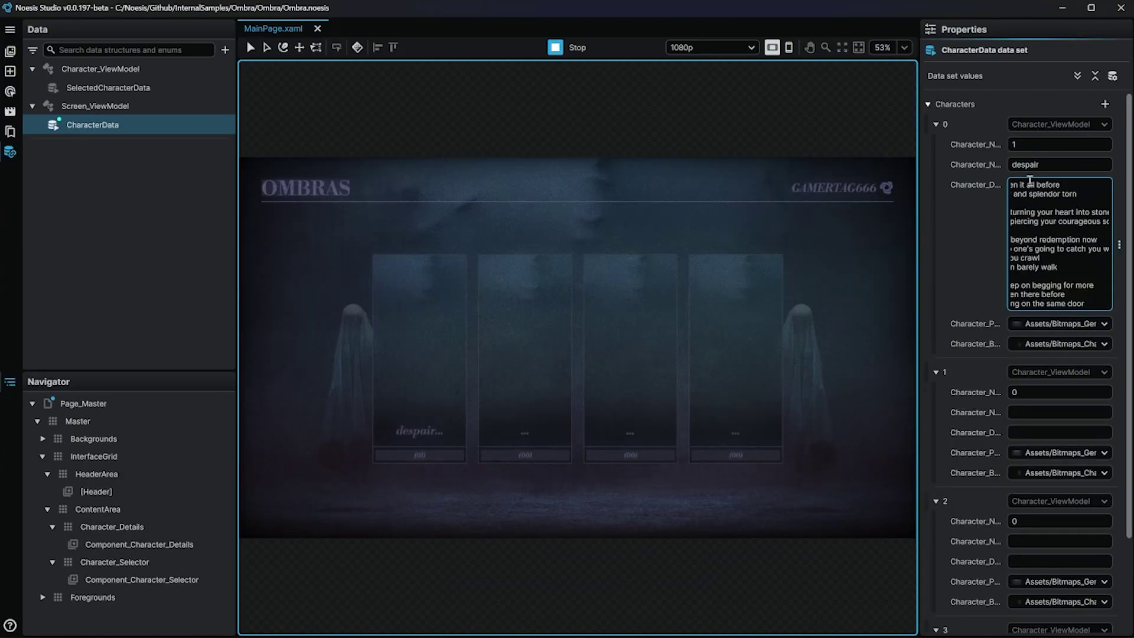
pyautogui.click(1064, 324)
pyautogui.click(1064, 350)
pyautogui.write('2')
pyautogui.click(1042, 412)
pyautogui.write('fear')
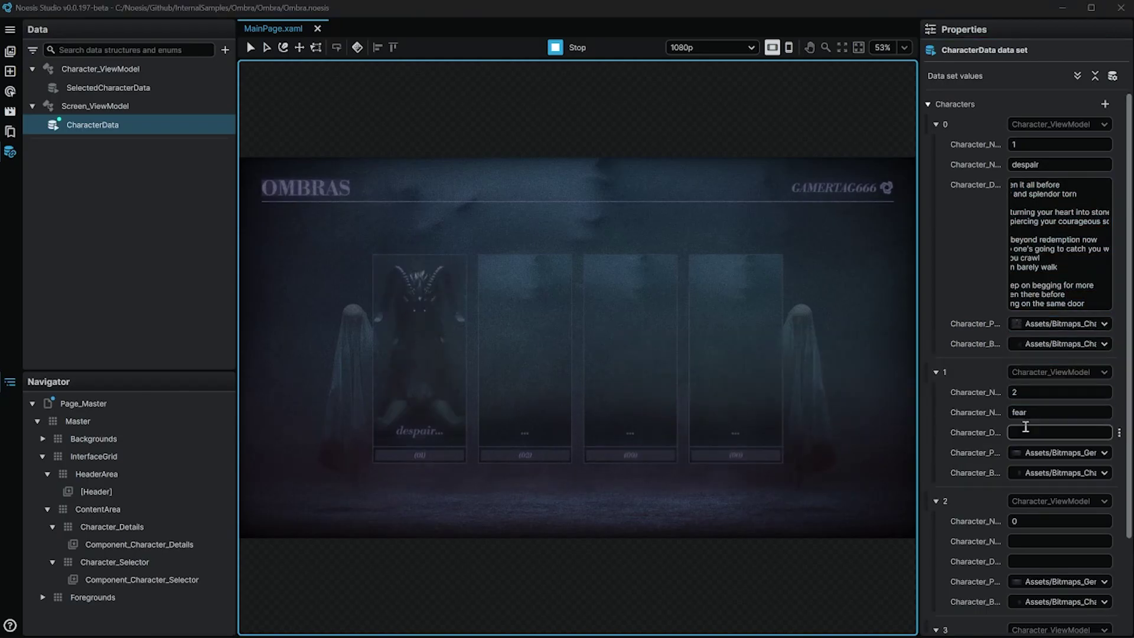
# - Paste lyrics and pick portraits for the fear, regret and grief characters
pyautogui.hotkey('ctrl', 'v')
pyautogui.click(1064, 566)
pyautogui.click(1000, 541)
pyautogui.scroll(-3, 1029, 406)
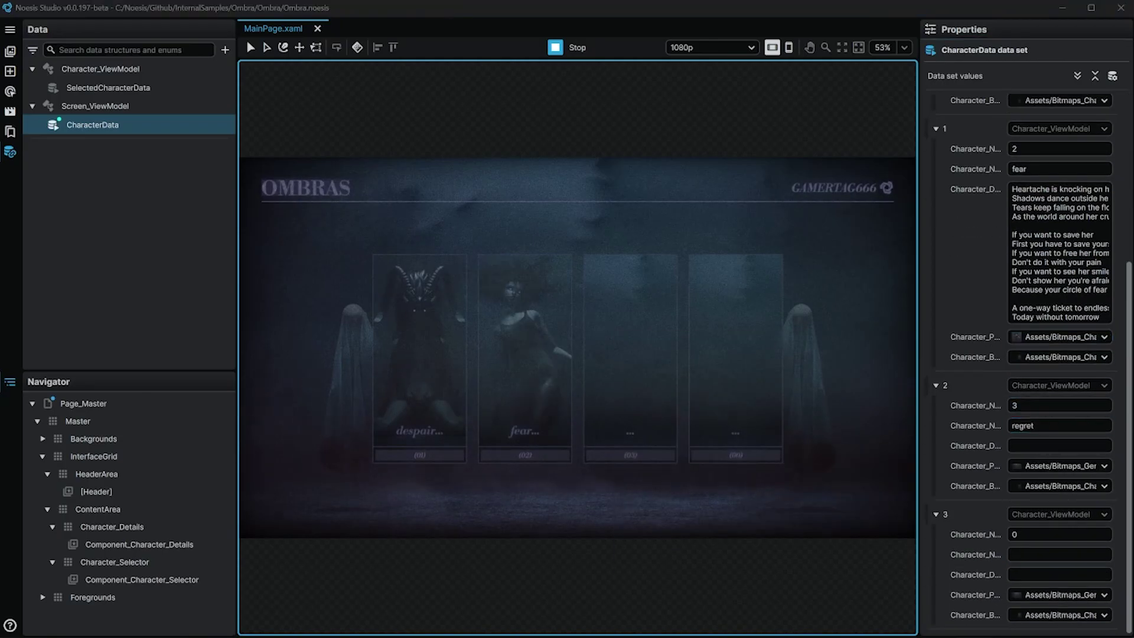
pyautogui.hotkey('ctrl', 'v')
pyautogui.click(1064, 575)
pyautogui.click(1037, 534)
pyautogui.scroll(-3, 1036, 528)
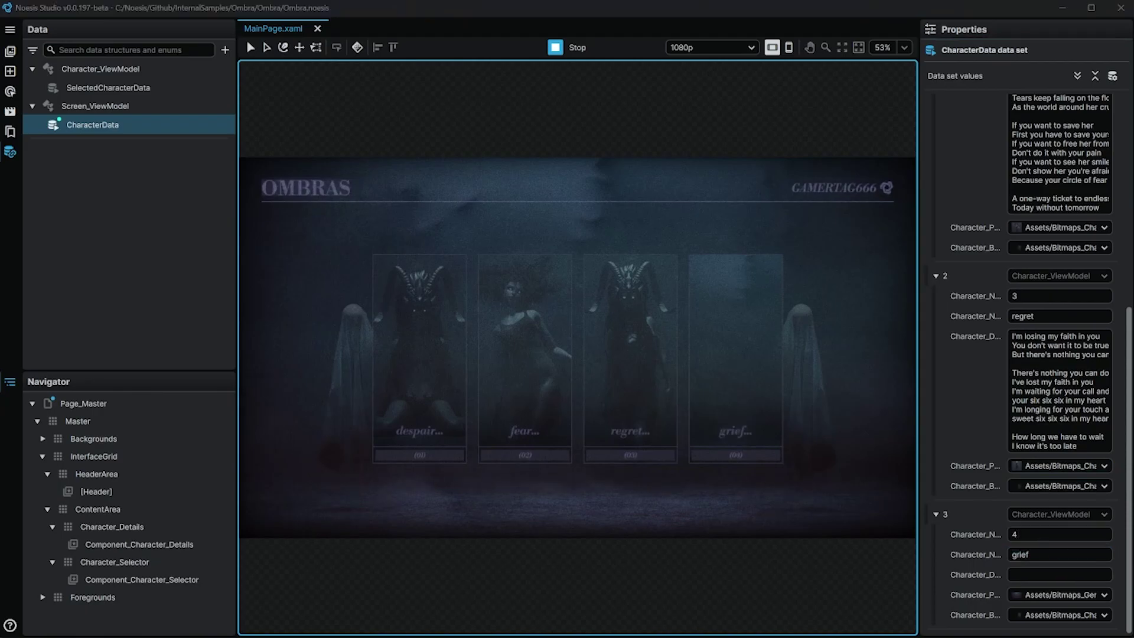
pyautogui.hotkey('ctrl', 'v')
pyautogui.click(1063, 595)
pyautogui.click(886, 505)
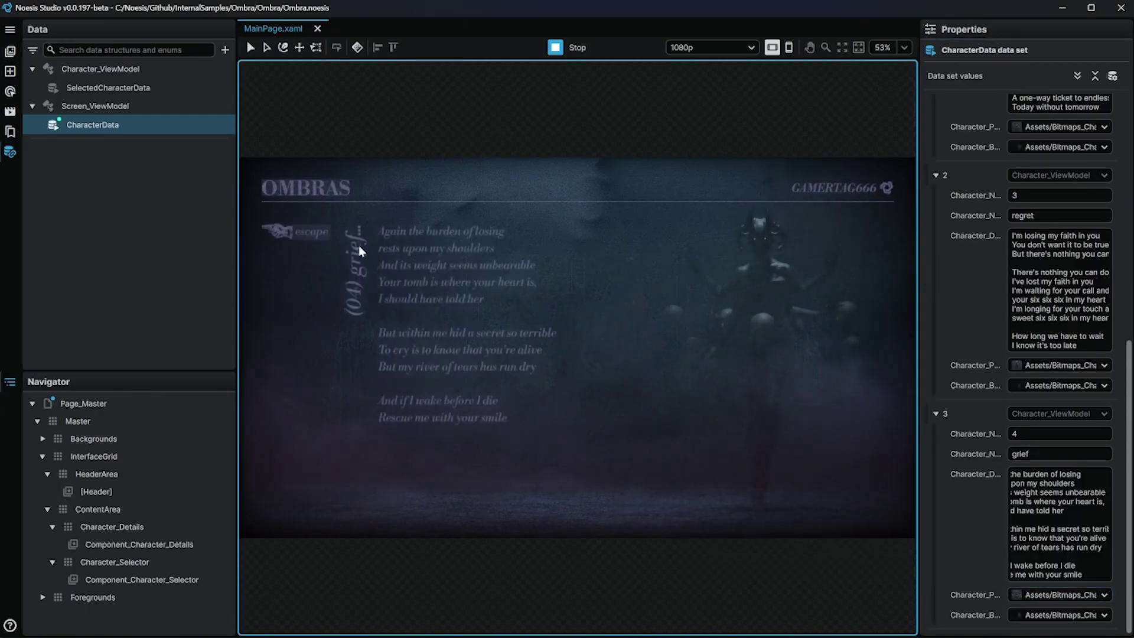
# - Open the despair, fear and regret details pages from the running character cards
pyautogui.click(316, 238)
pyautogui.click(413, 311)
pyautogui.click(322, 248)
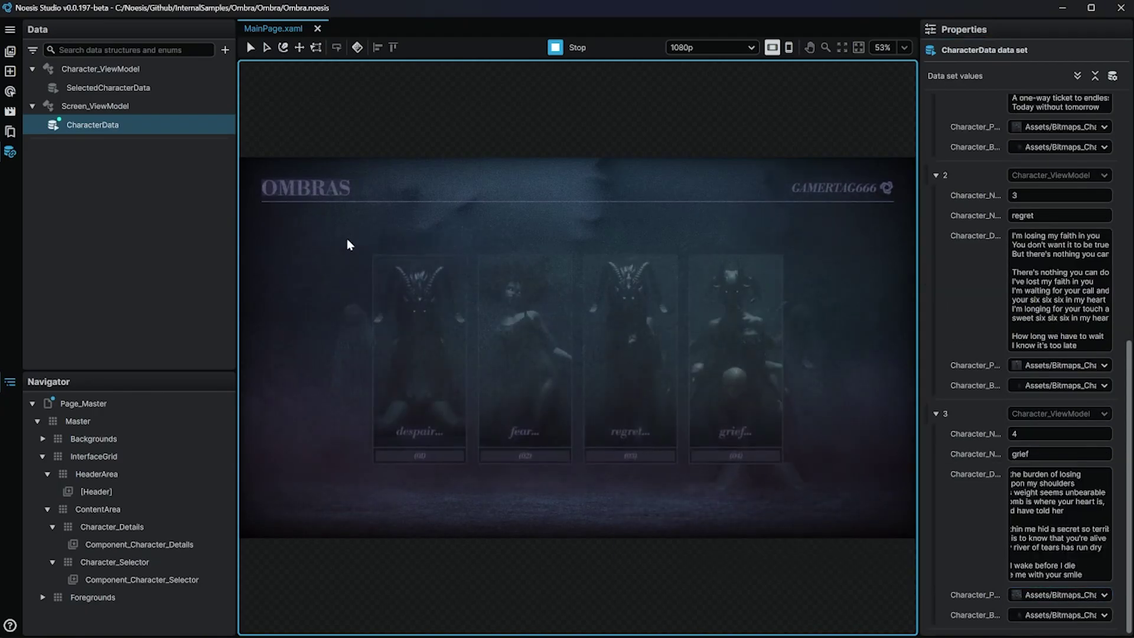
pyautogui.click(502, 306)
pyautogui.click(369, 249)
pyautogui.click(628, 326)
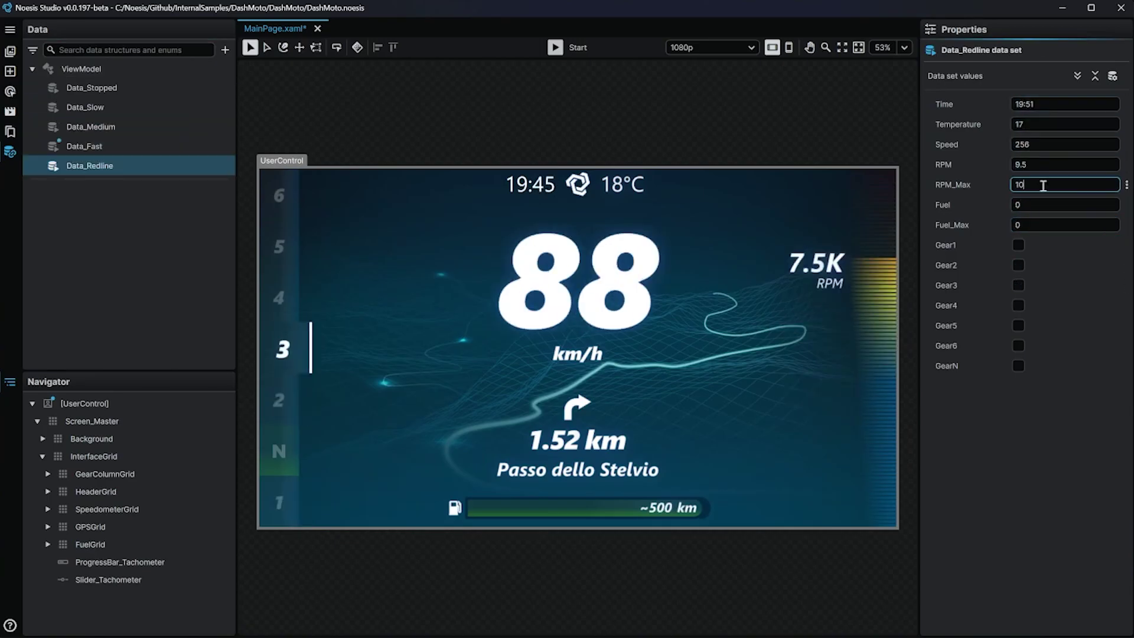
# - Preview the dashboard with the Fast, Medium and Slow data sets
pyautogui.click(189, 147)
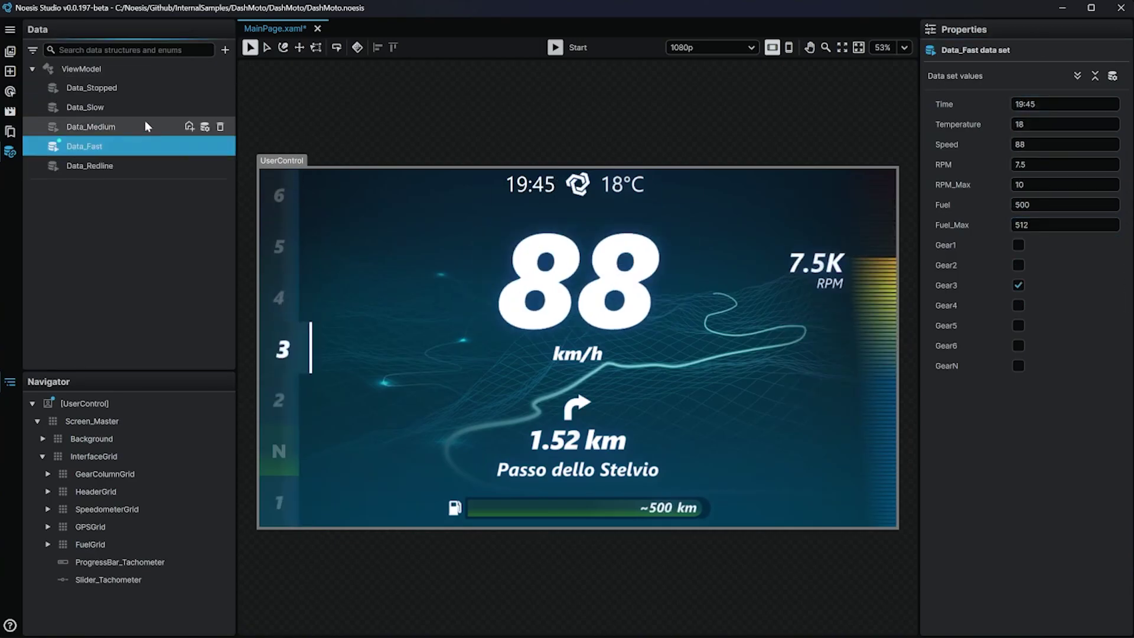
pyautogui.click(189, 127)
pyautogui.click(187, 107)
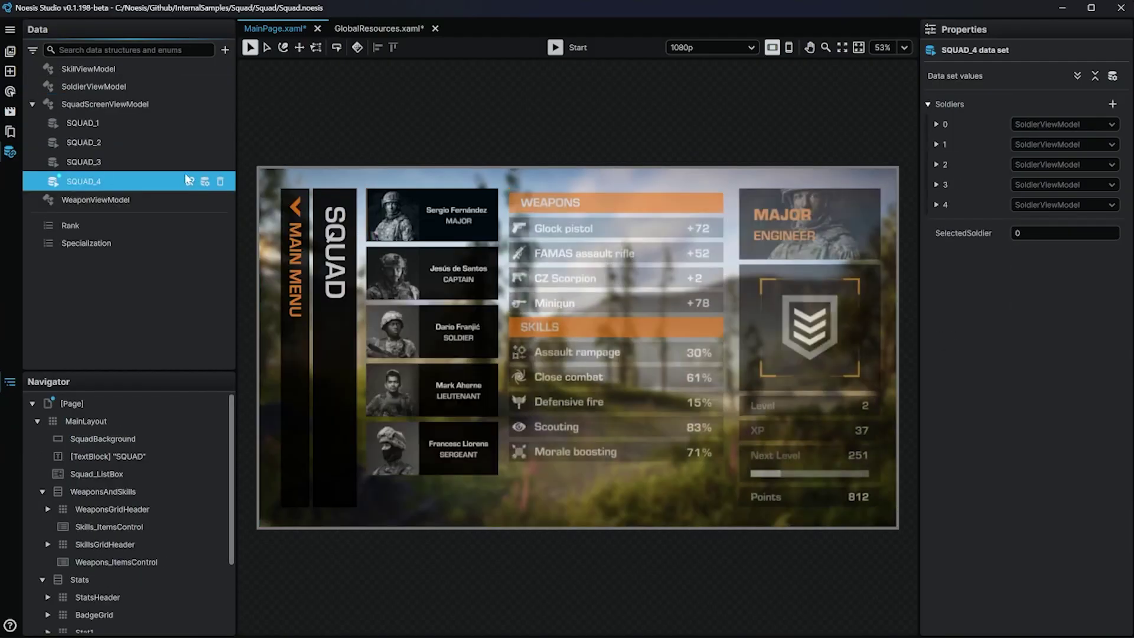
# - Preview the squad screen with the SQUAD_3, SQUAD_1, SQUAD_2 and SQUAD_4 data sets
pyautogui.click(174, 162)
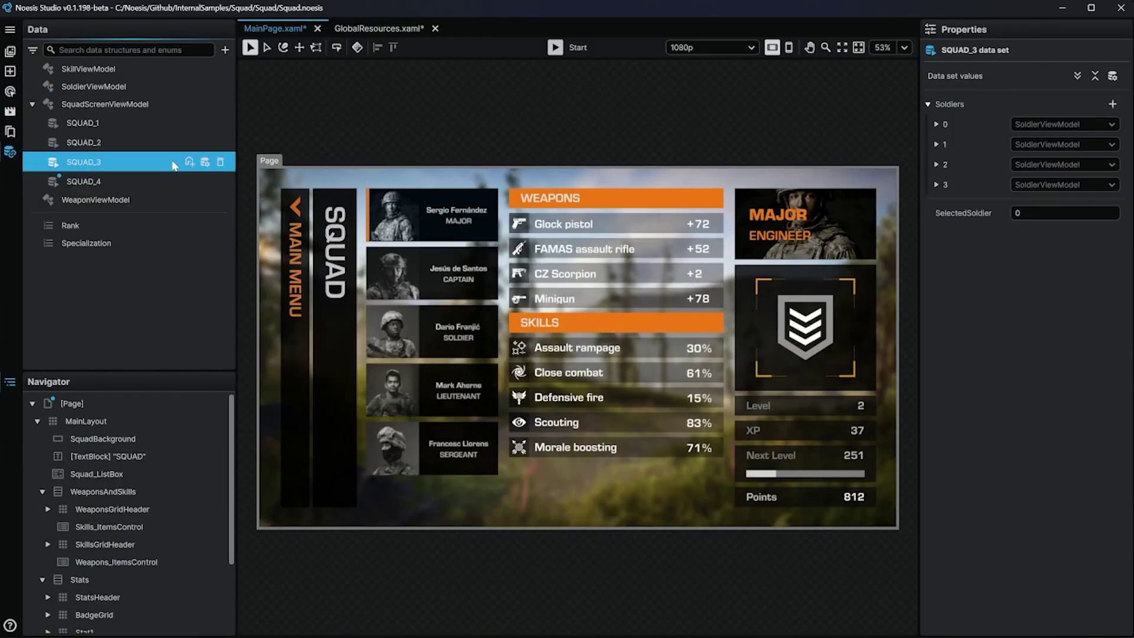
pyautogui.click(188, 162)
pyautogui.click(181, 142)
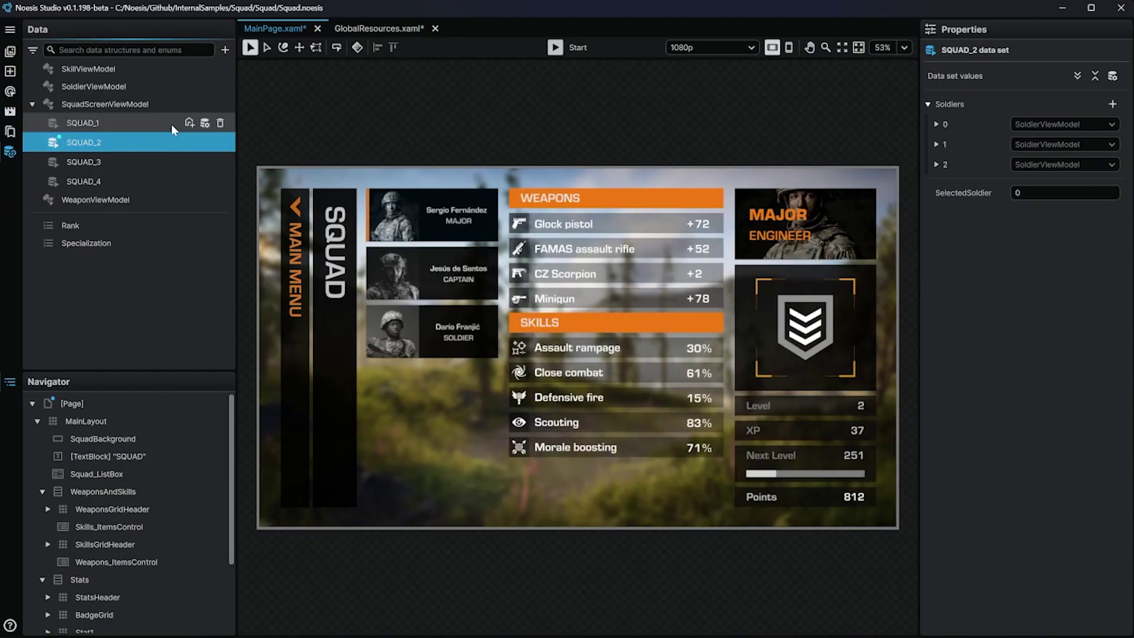
pyautogui.click(171, 124)
pyautogui.click(169, 144)
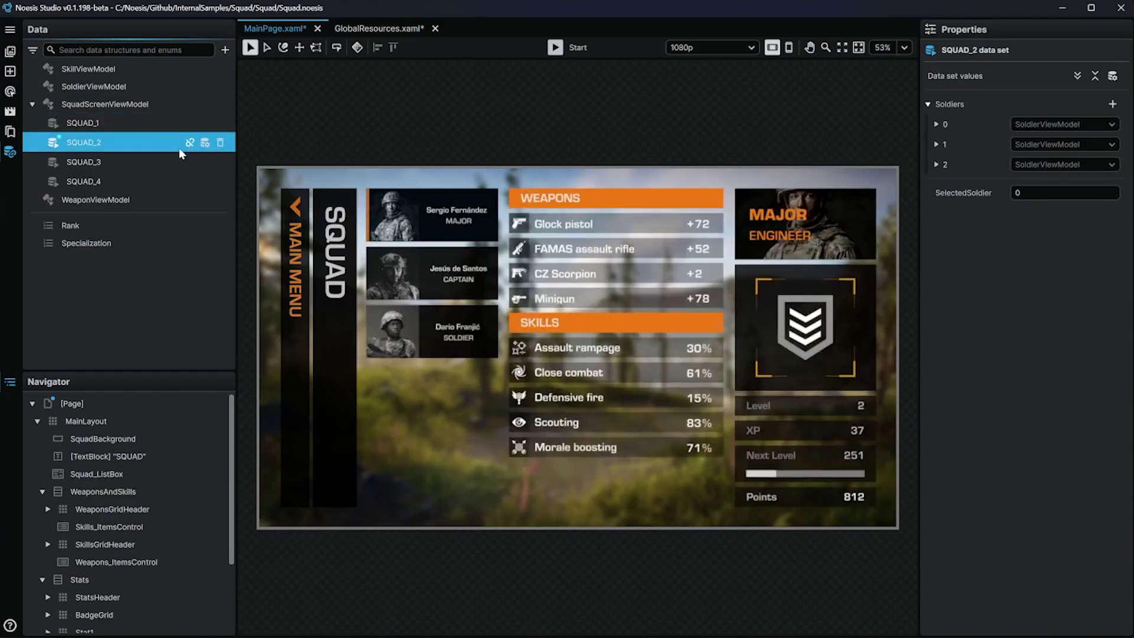
pyautogui.click(174, 163)
pyautogui.click(166, 181)
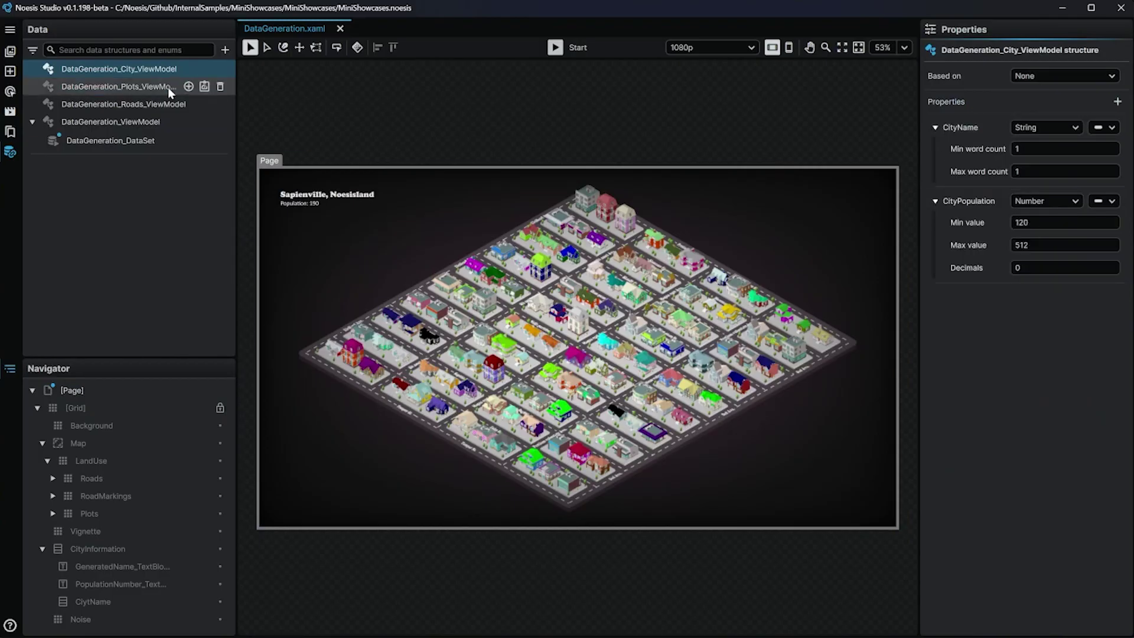
# - Inspect the Plots, Roads and City data structures and their item count limits
pyautogui.click(168, 86)
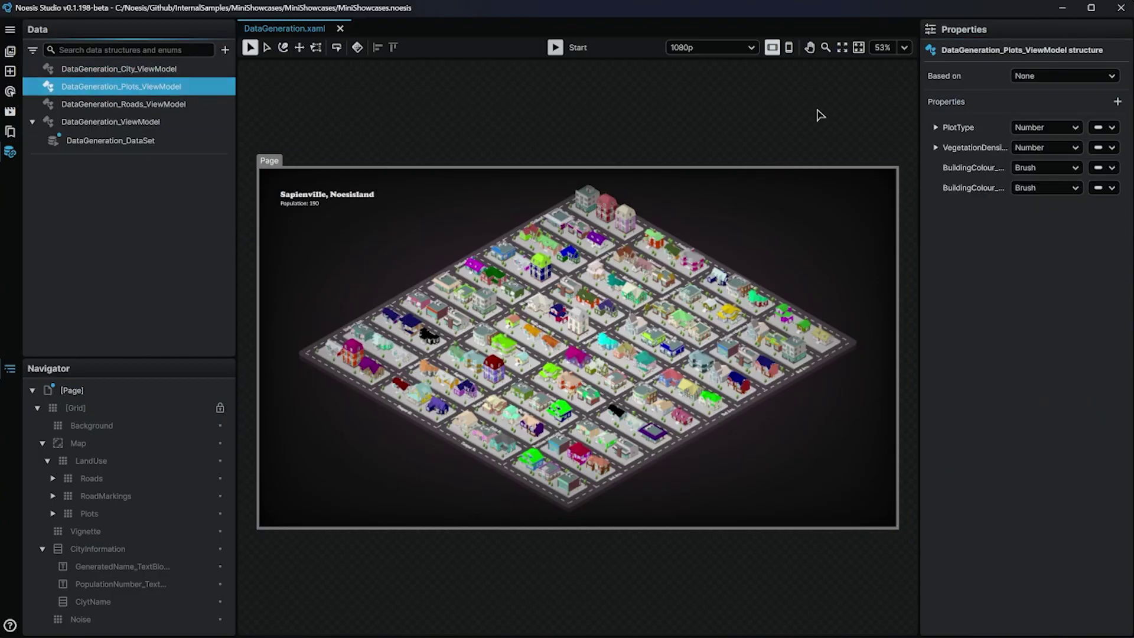
pyautogui.click(164, 109)
pyautogui.click(165, 120)
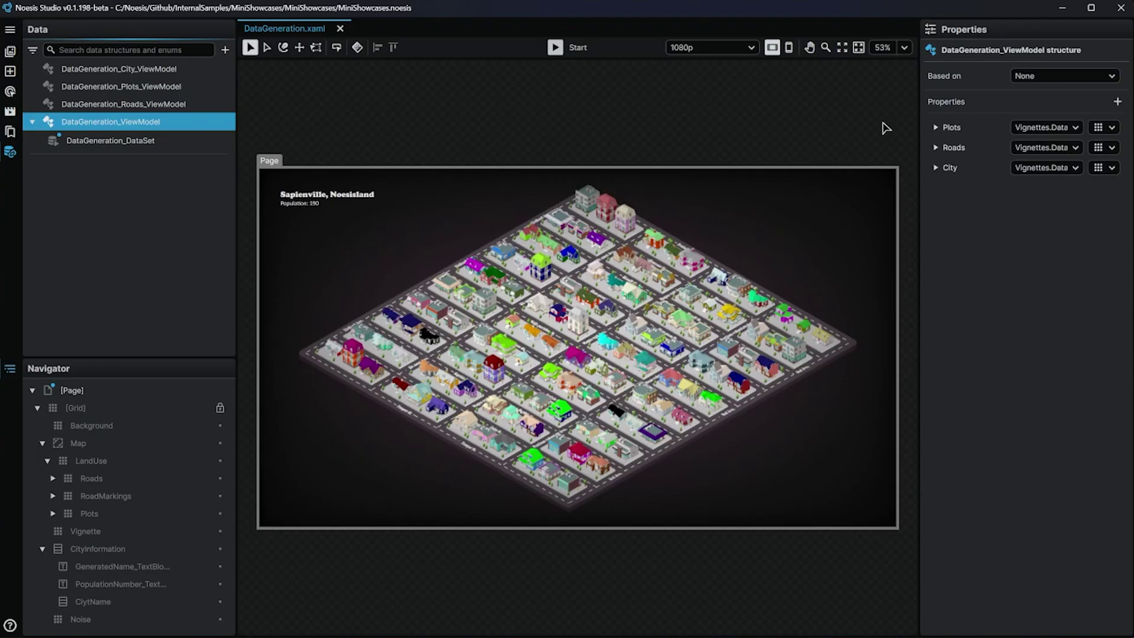
pyautogui.click(936, 127)
pyautogui.click(936, 201)
pyautogui.click(936, 275)
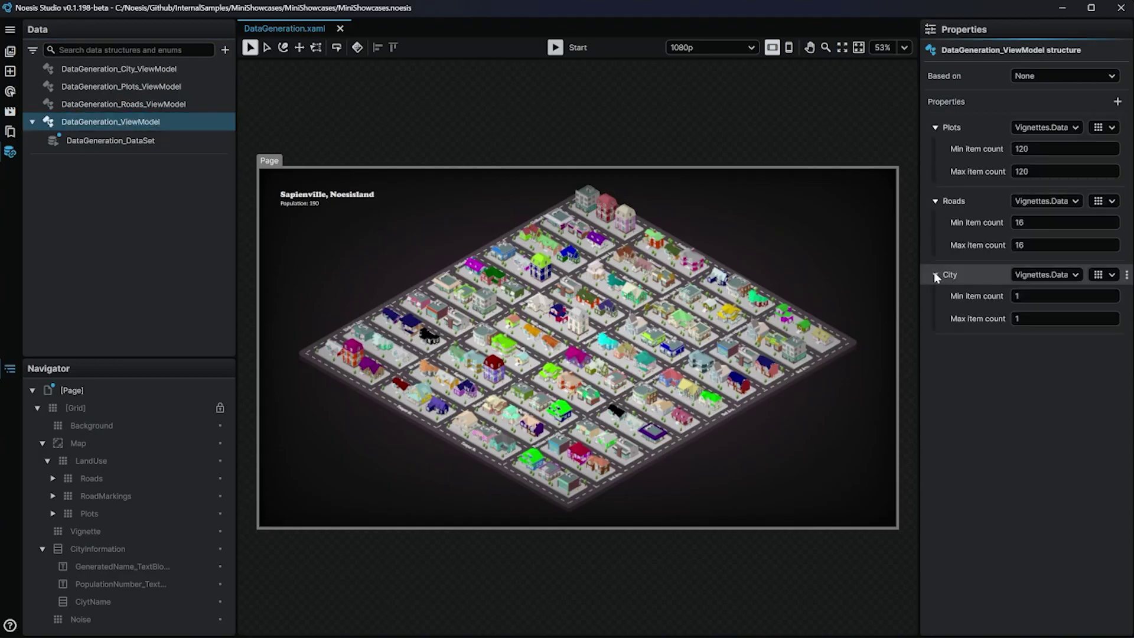
# - In DataGeneration_DataSet, expand the generated City entry and the three Roads entries
pyautogui.click(161, 142)
pyautogui.click(929, 144)
pyautogui.click(928, 125)
pyautogui.click(936, 144)
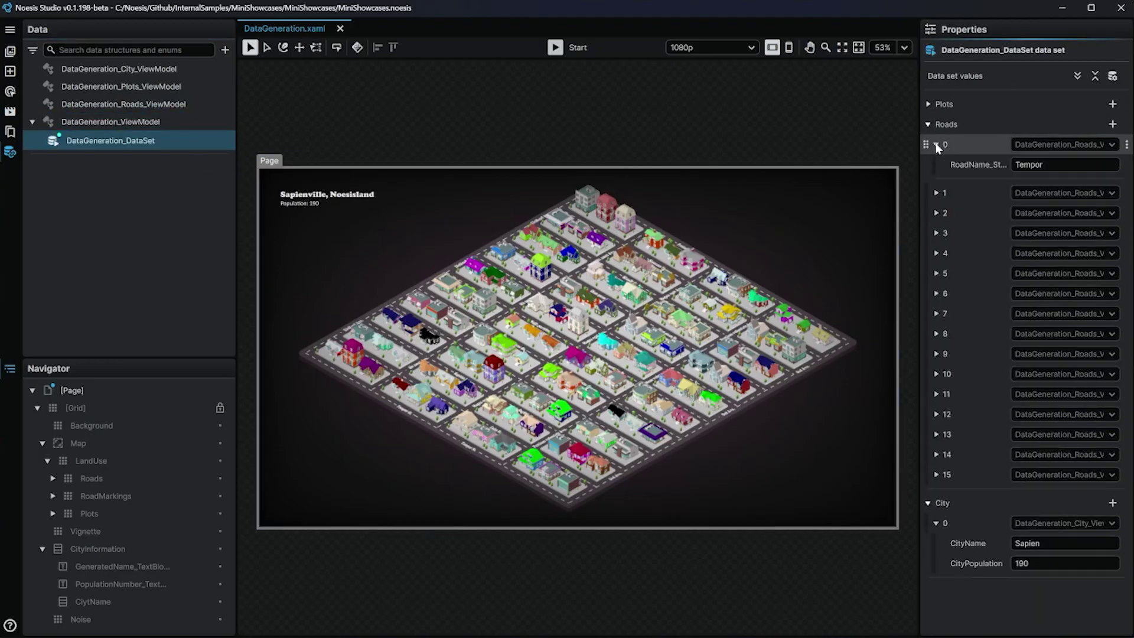
pyautogui.click(936, 192)
pyautogui.click(937, 233)
# - Expand the generated Plots entries to show the first four plots' values
pyautogui.click(929, 104)
pyautogui.click(937, 125)
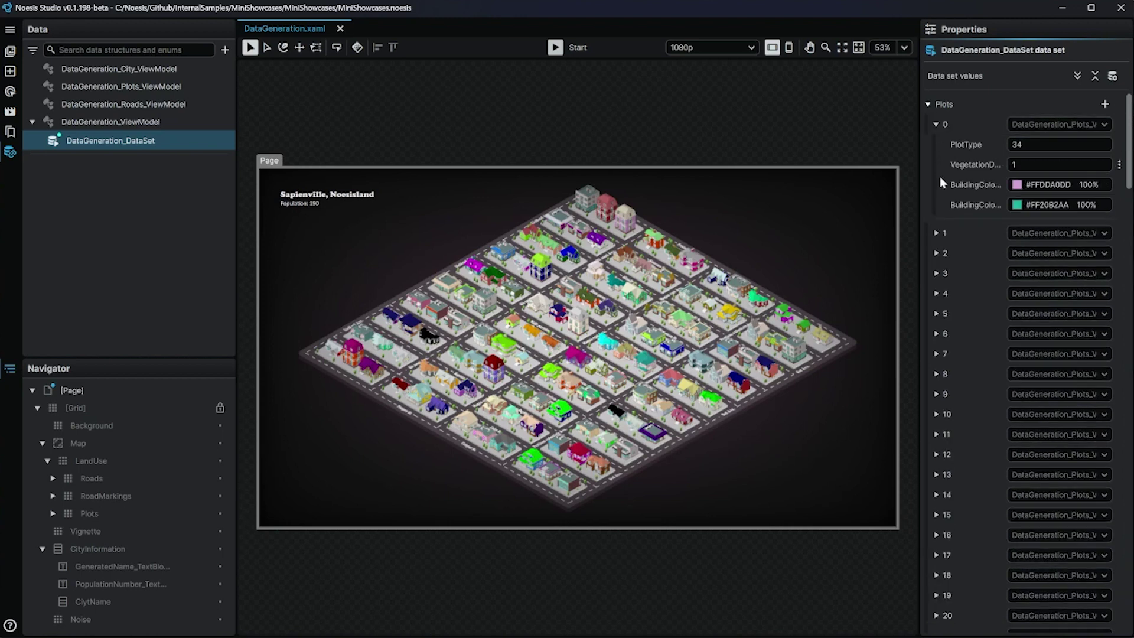
pyautogui.click(937, 234)
pyautogui.click(937, 342)
pyautogui.click(937, 450)
# - Regenerate the mock city data five times, changing houses, colours and street names
pyautogui.click(1112, 78)
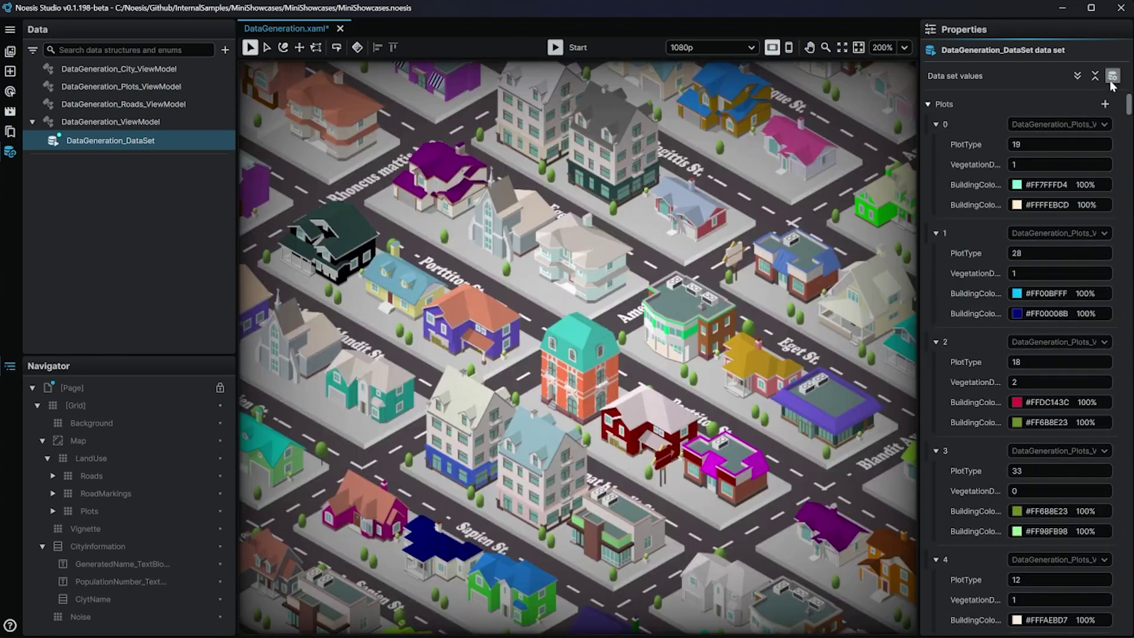
pyautogui.click(1112, 78)
pyautogui.click(1112, 78)
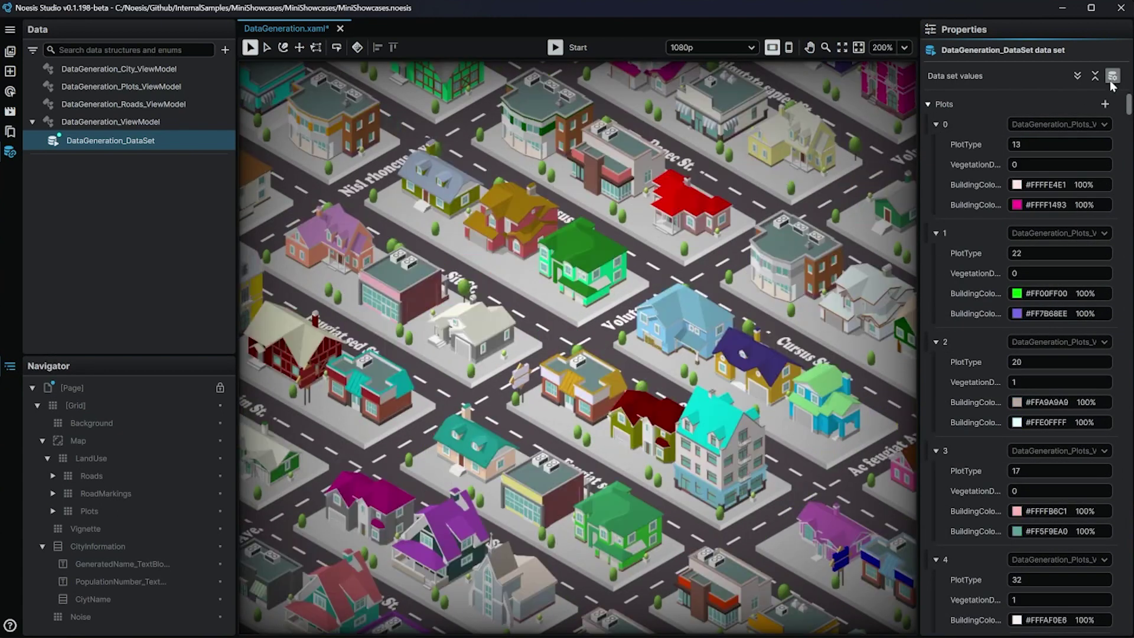
pyautogui.click(1112, 78)
pyautogui.click(1112, 78)
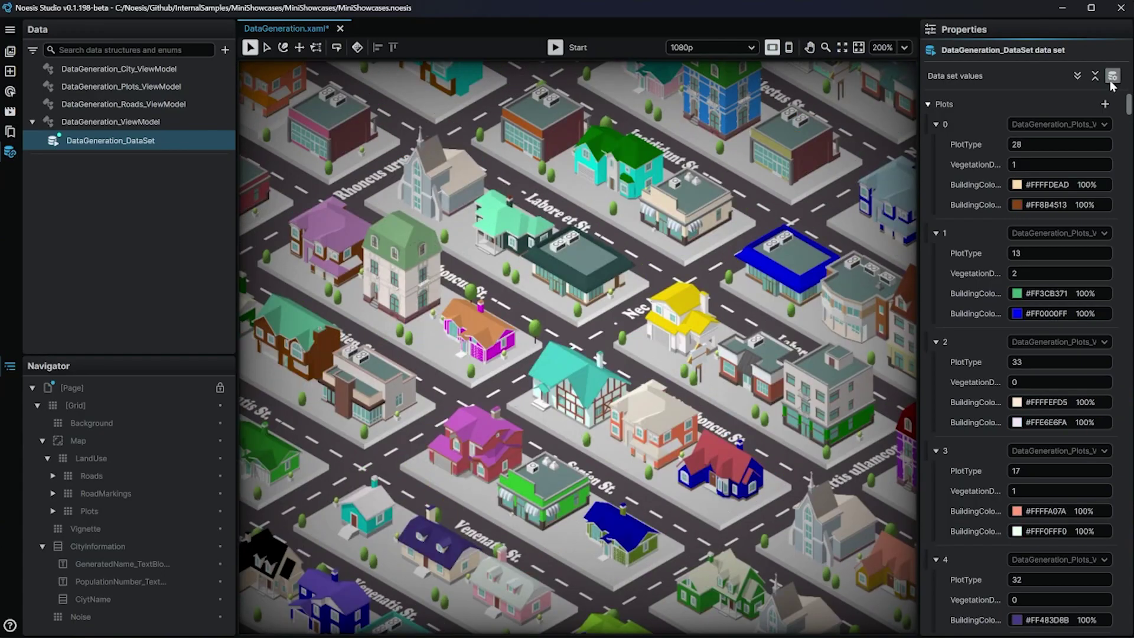